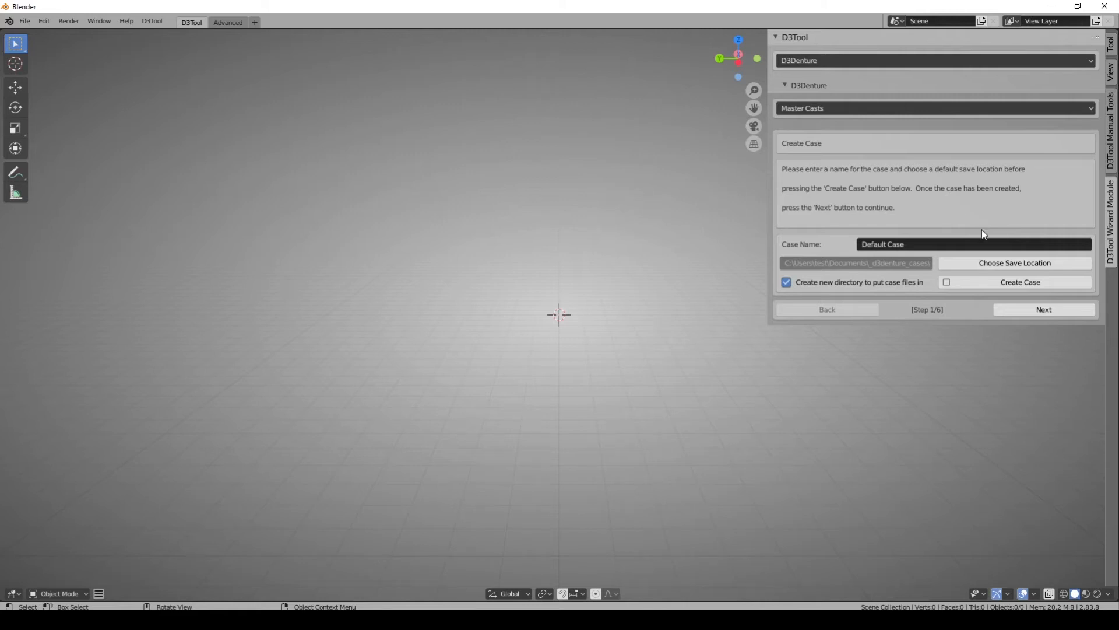
- Create a case named MasterCastTest in a new directory and continue to the model import stage
{"action": "left_click", "coordinate": [919, 245]}
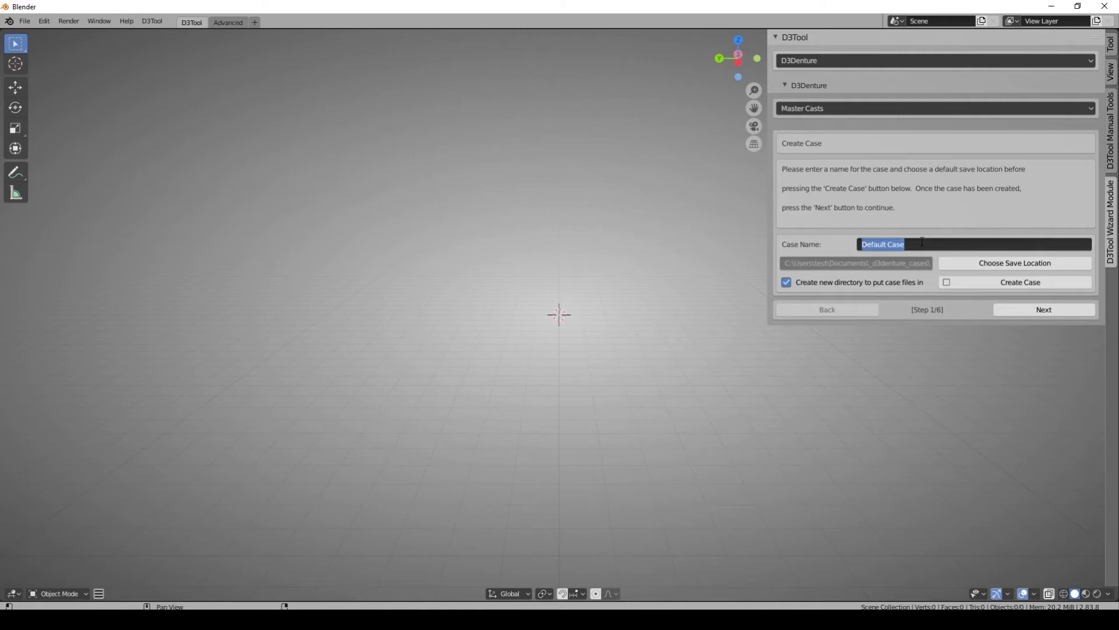
{"action": "key", "text": "BackSpace"}
{"action": "type", "text": "MasterCastTest"}
{"action": "key", "text": "Return"}
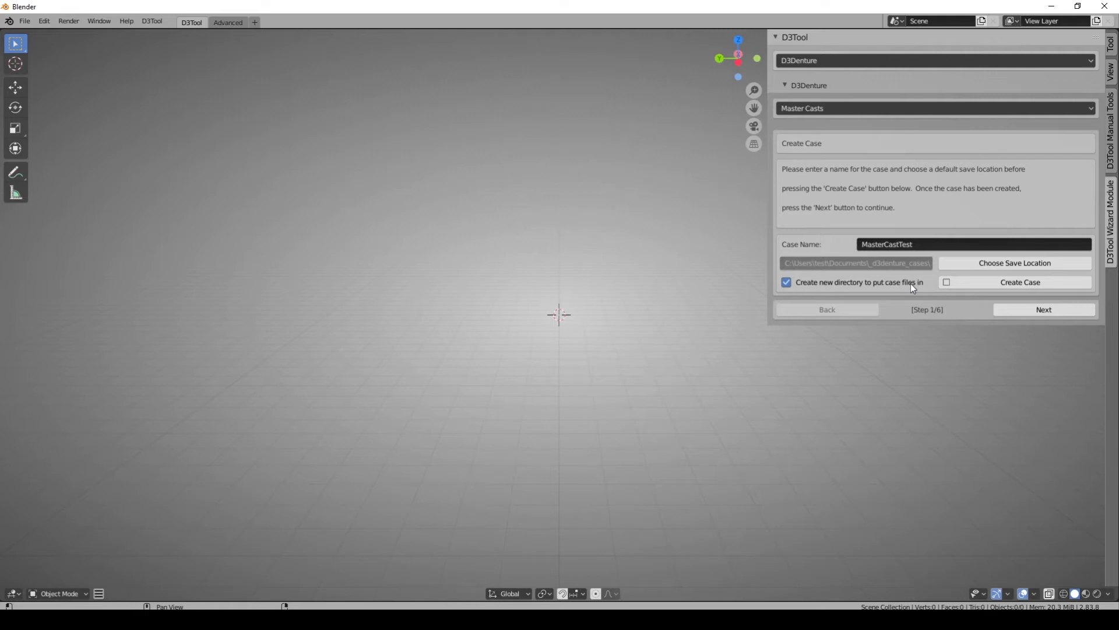
{"action": "left_click", "coordinate": [1001, 284]}
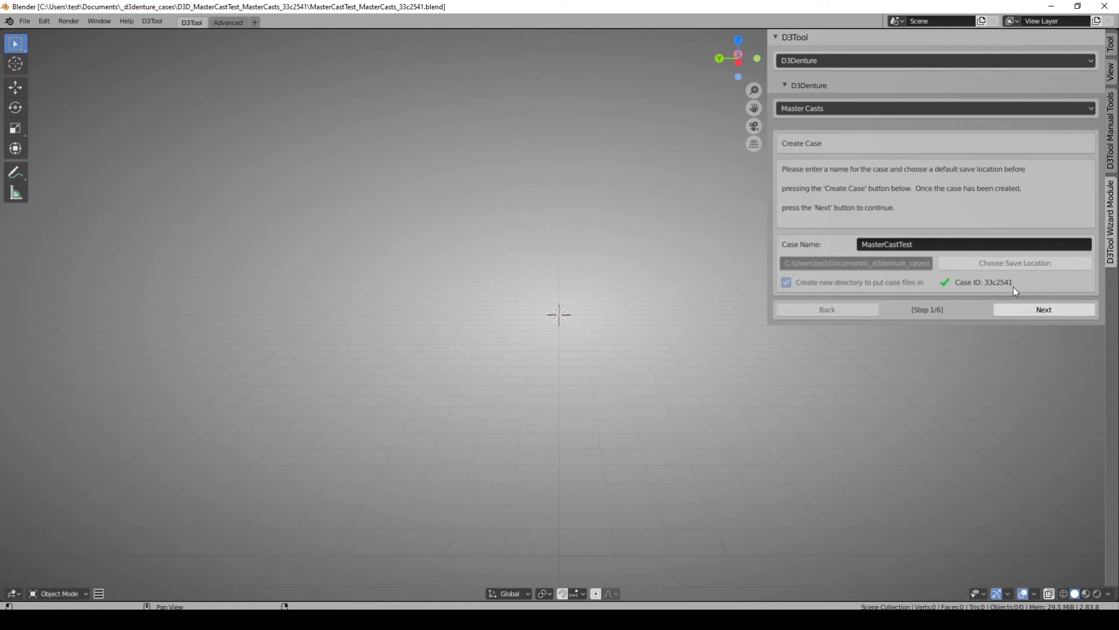
{"action": "left_click", "coordinate": [1047, 308]}
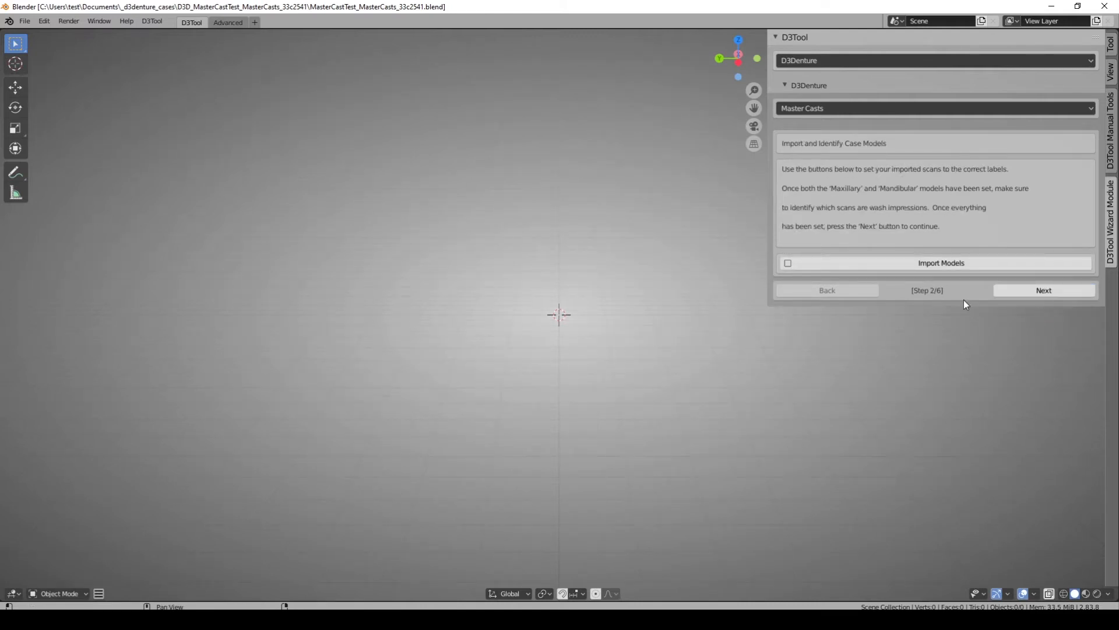
- Import patient2_upper_denture_wash.stl and patient2_lower_denture_opposing.stl from the denture_dentate folder
{"action": "left_click", "coordinate": [948, 265]}
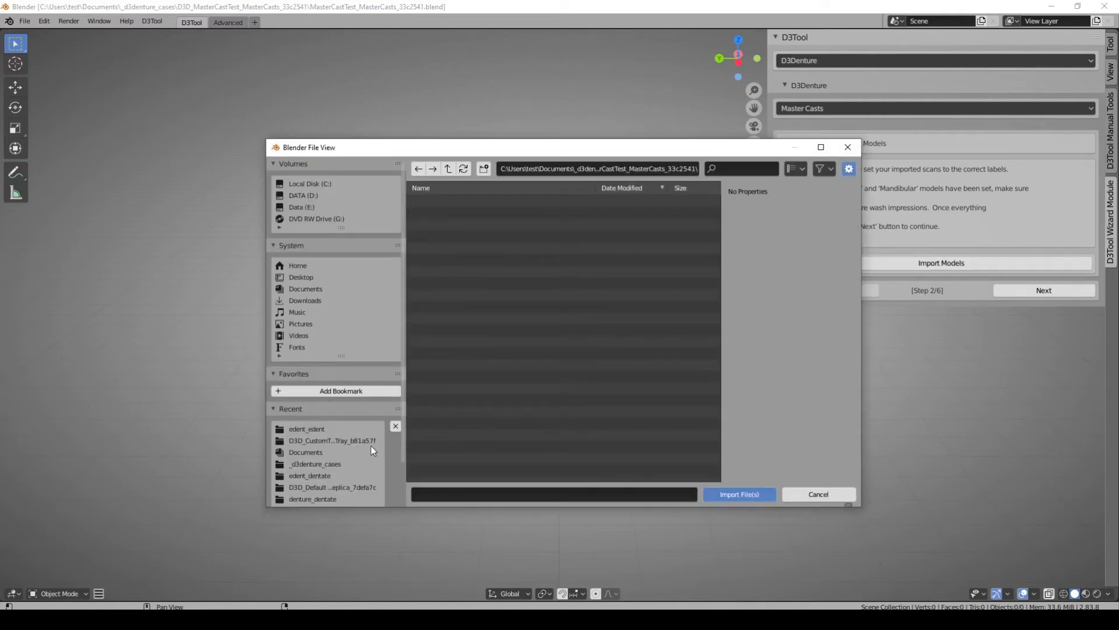
{"action": "left_click", "coordinate": [317, 429]}
{"action": "left_click", "coordinate": [334, 473]}
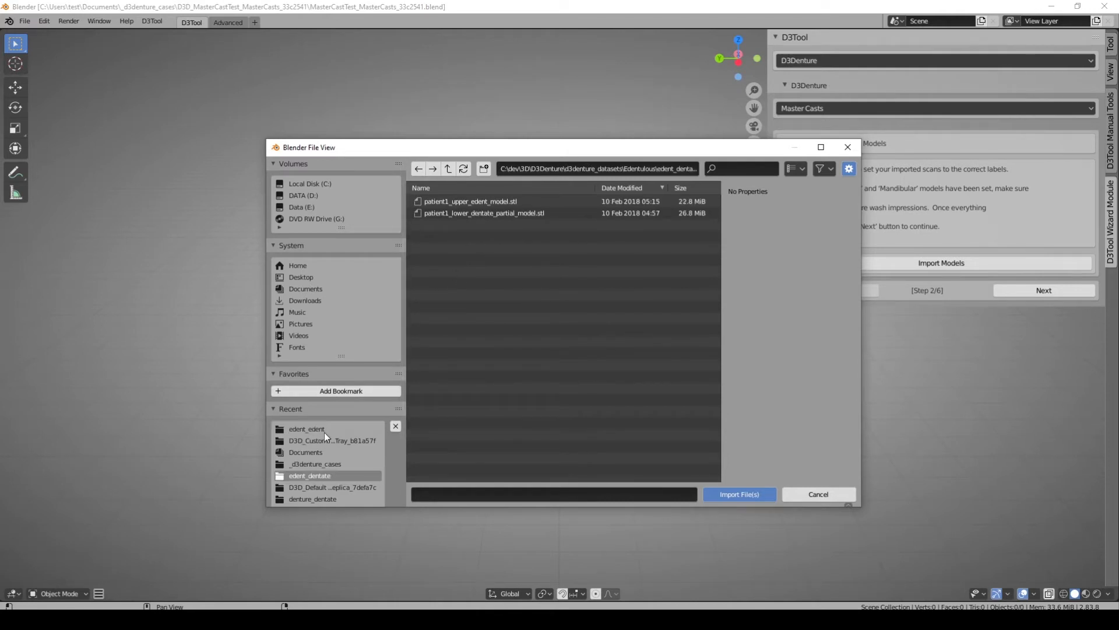
{"action": "left_click", "coordinate": [448, 169]}
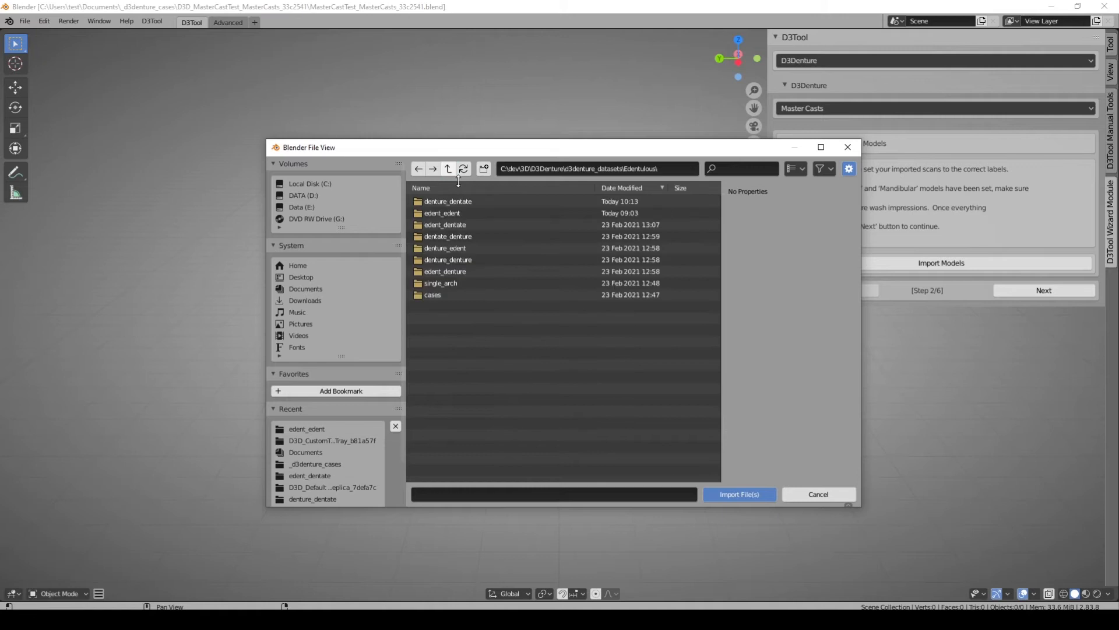
{"action": "left_click", "coordinate": [502, 200]}
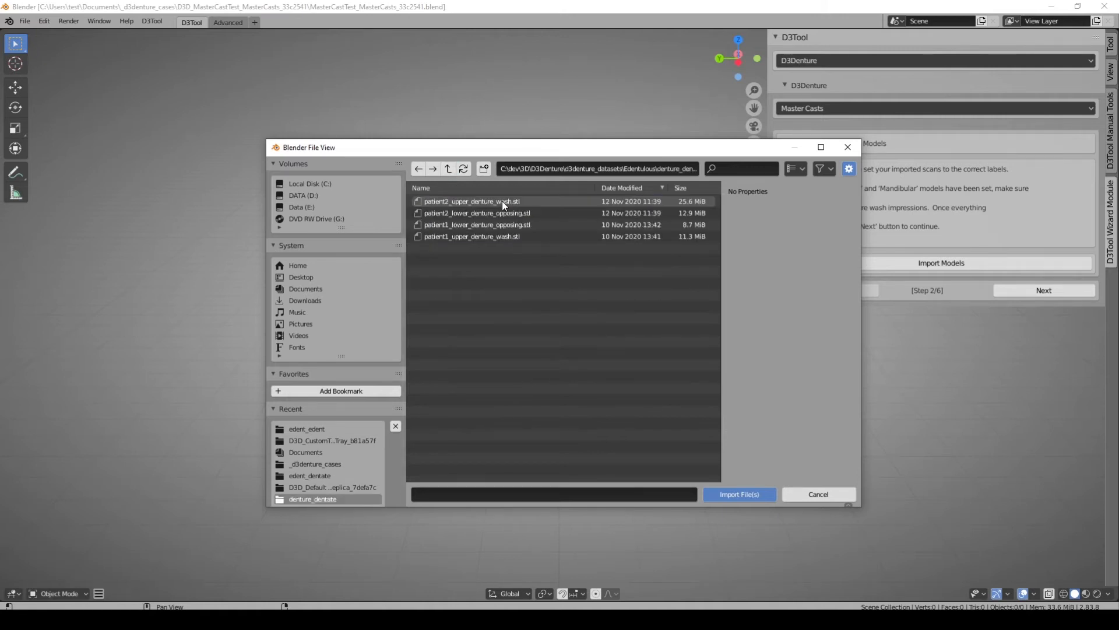
{"action": "left_click", "coordinate": [504, 200]}
{"action": "left_click", "coordinate": [511, 213], "text": "shift"}
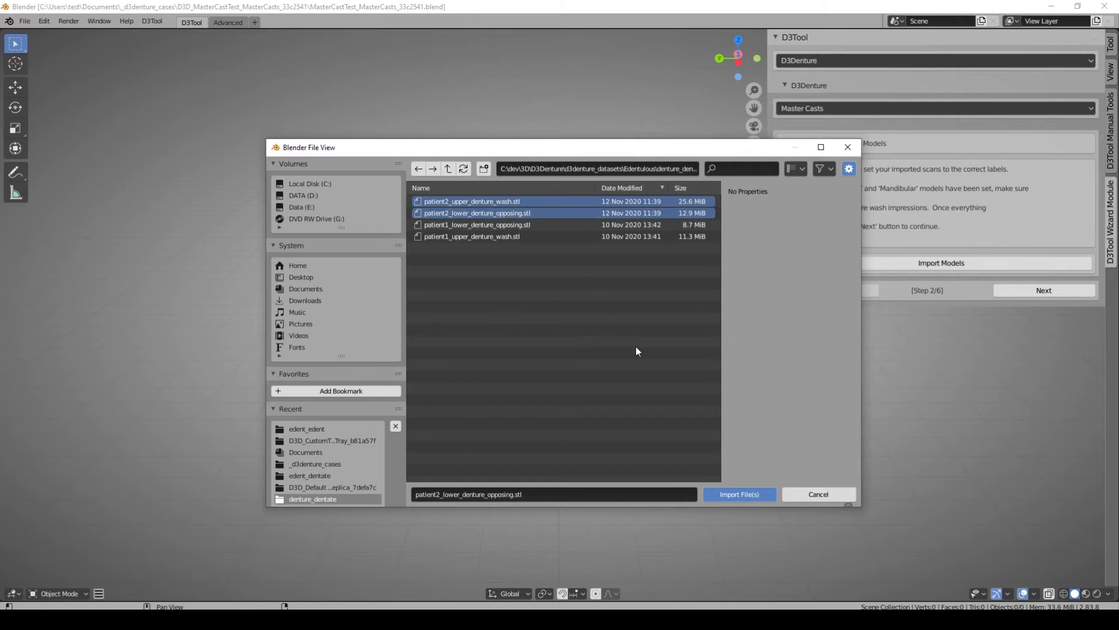
{"action": "left_click", "coordinate": [736, 495]}
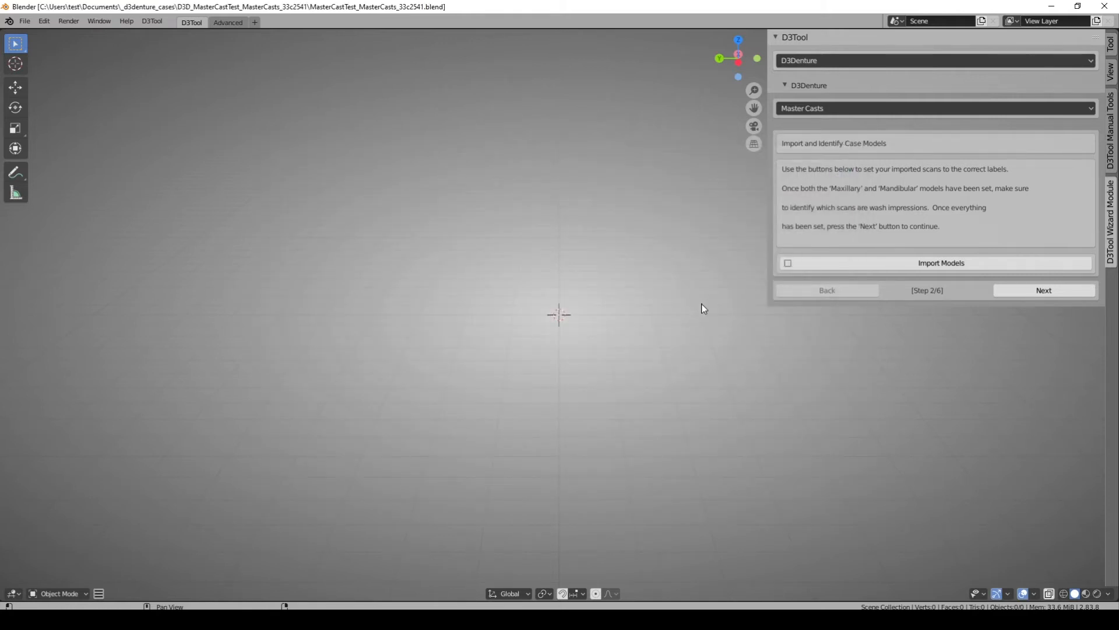
- Classify the maxilla scan as an edentulous impression and mark it as a denture scan
{"action": "middle_click_drag", "start_coordinate": [706, 304], "coordinate": [652, 305]}
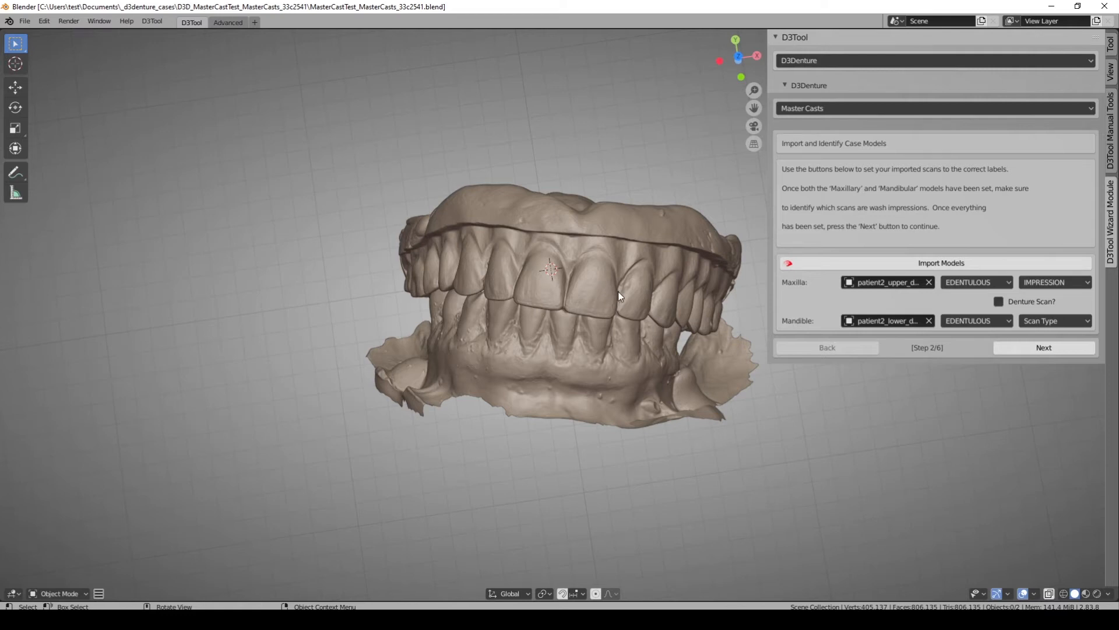
{"action": "middle_click_drag", "start_coordinate": [639, 295], "coordinate": [644, 301]}
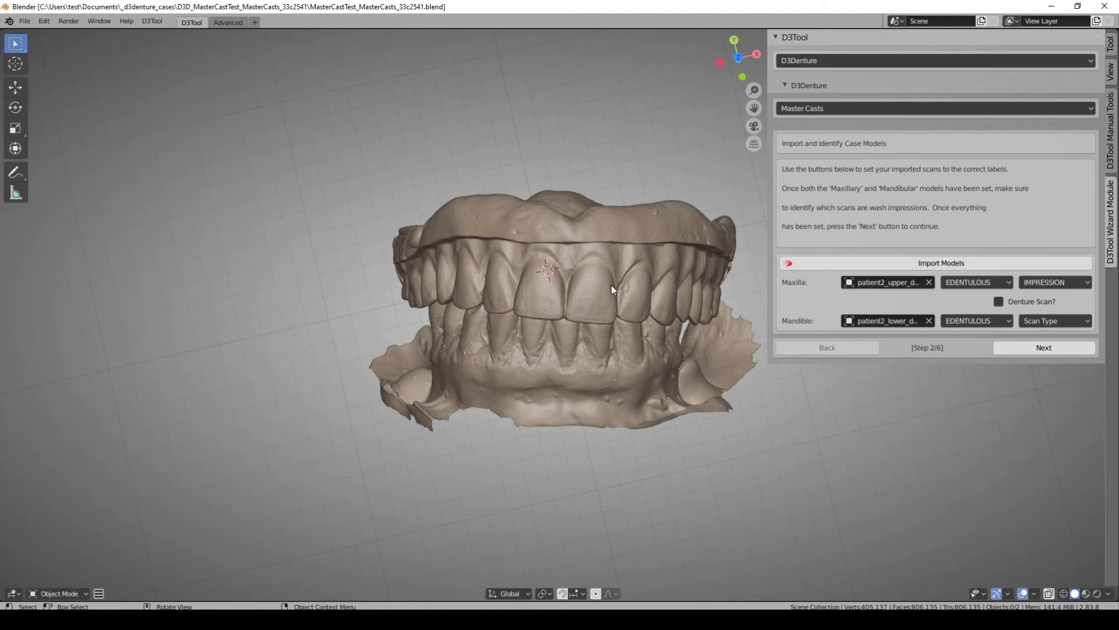
{"action": "middle_click_drag", "start_coordinate": [628, 303], "coordinate": [614, 326]}
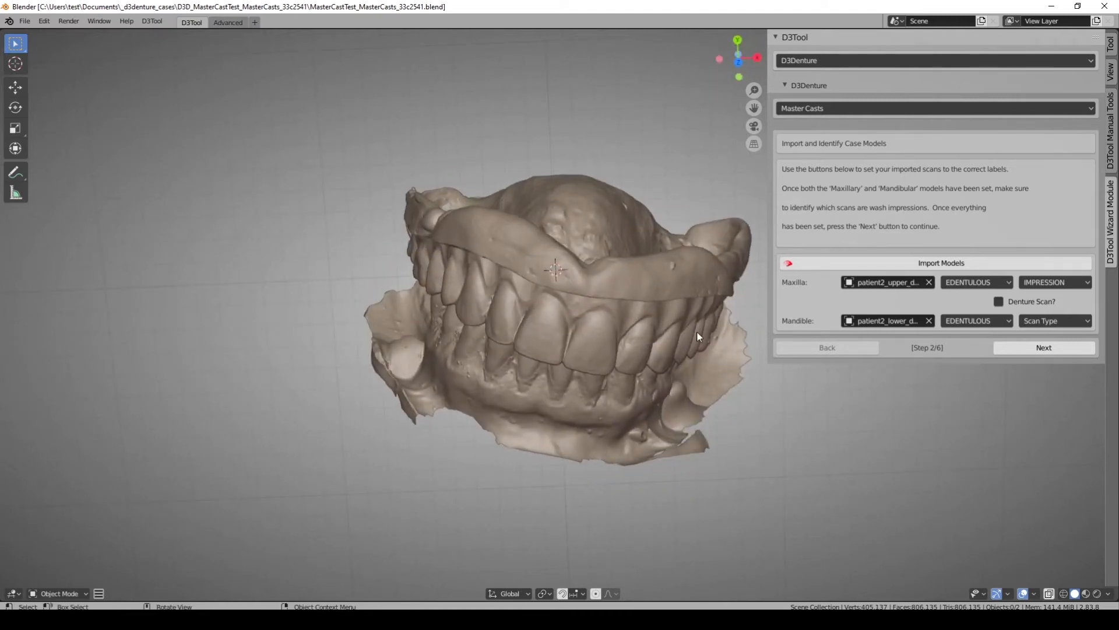
{"action": "middle_click_drag", "start_coordinate": [695, 321], "coordinate": [698, 316]}
{"action": "middle_click_drag", "start_coordinate": [502, 312], "coordinate": [432, 324]}
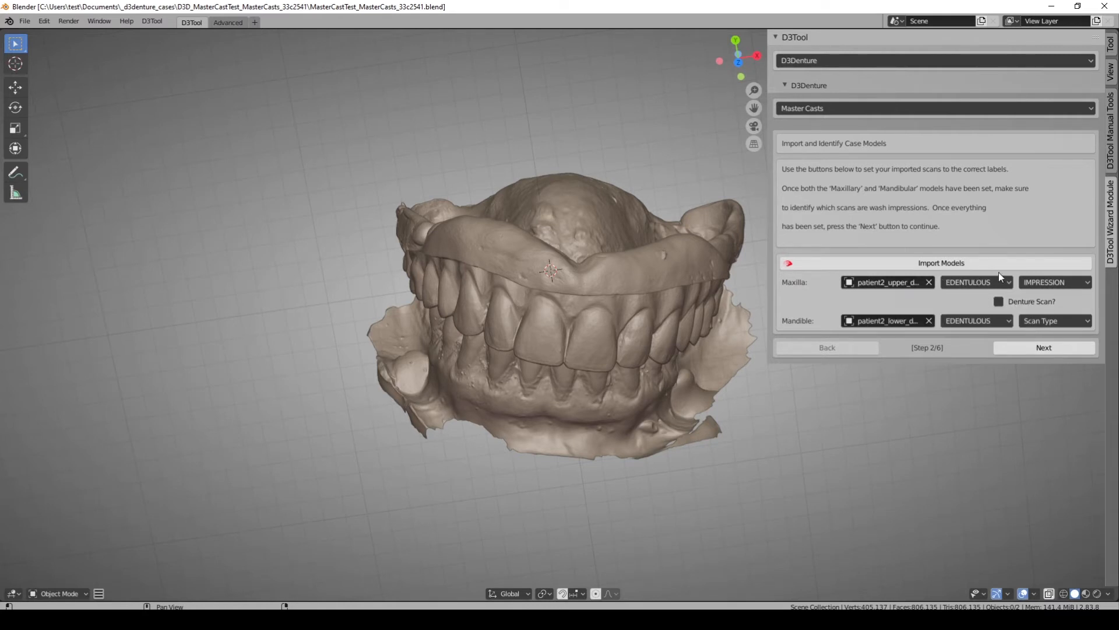
{"action": "left_click", "coordinate": [980, 281]}
{"action": "left_click", "coordinate": [981, 327]}
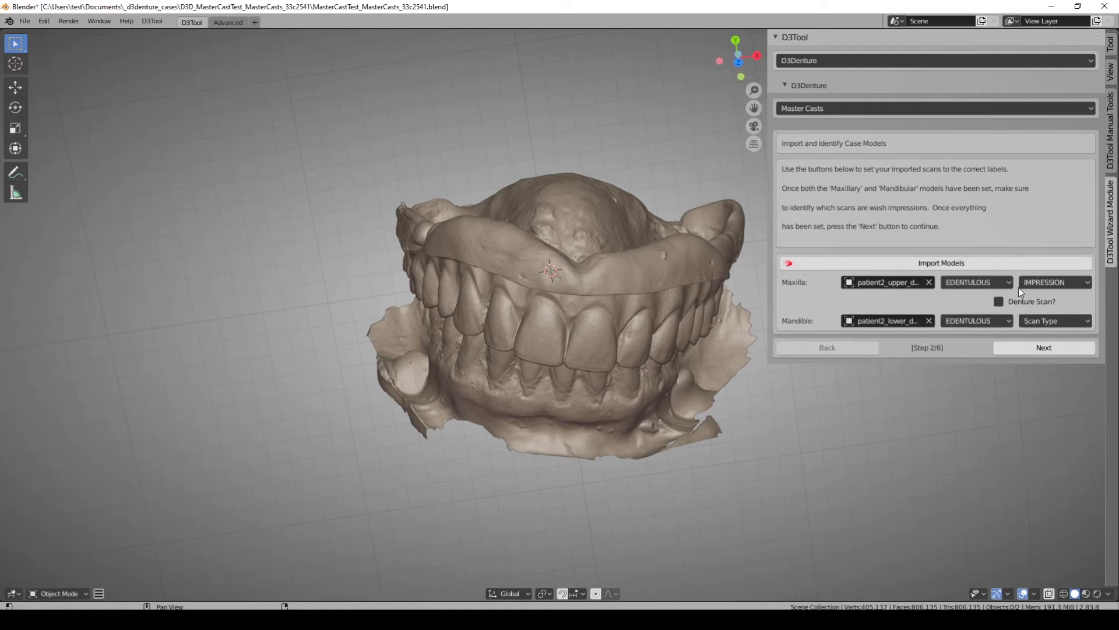
{"action": "left_click", "coordinate": [1045, 282]}
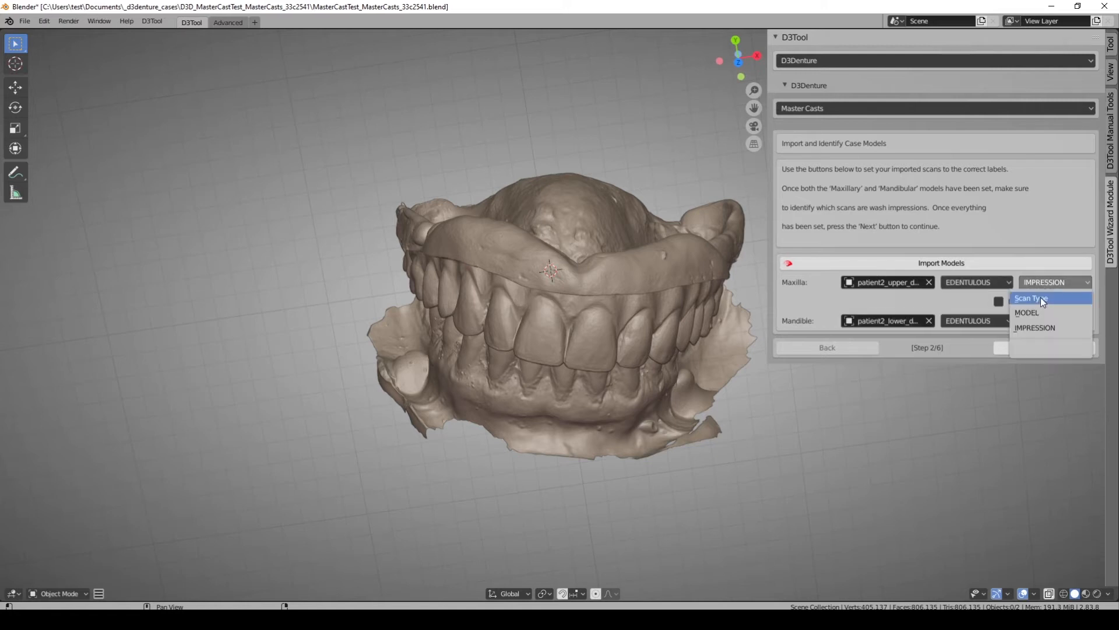
{"action": "left_click", "coordinate": [1036, 311]}
{"action": "left_click", "coordinate": [1055, 283]}
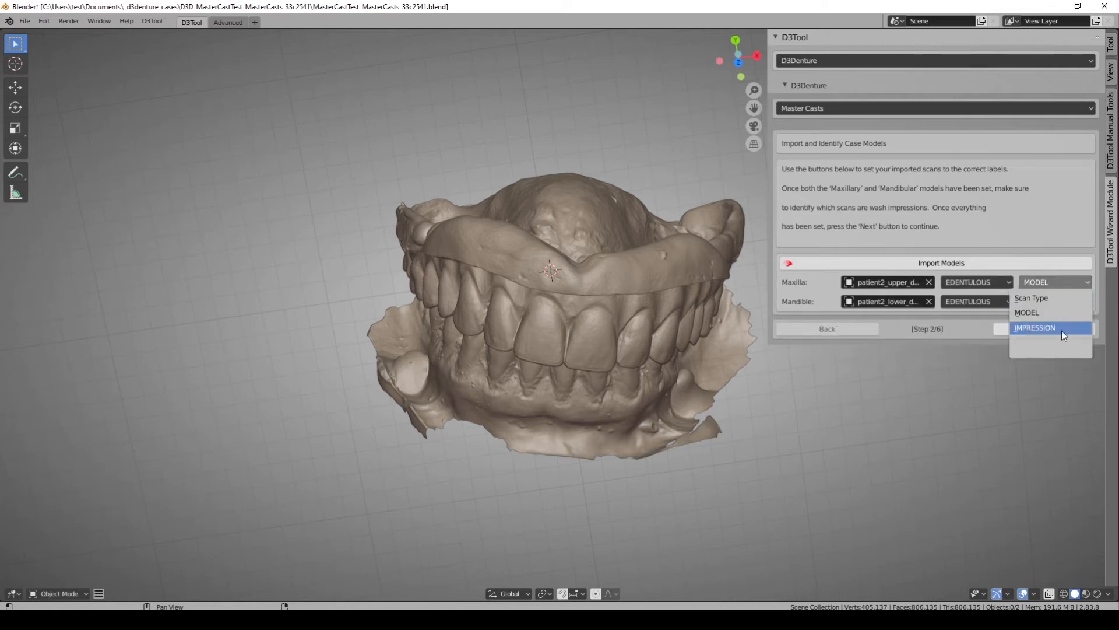
{"action": "left_click", "coordinate": [1059, 329]}
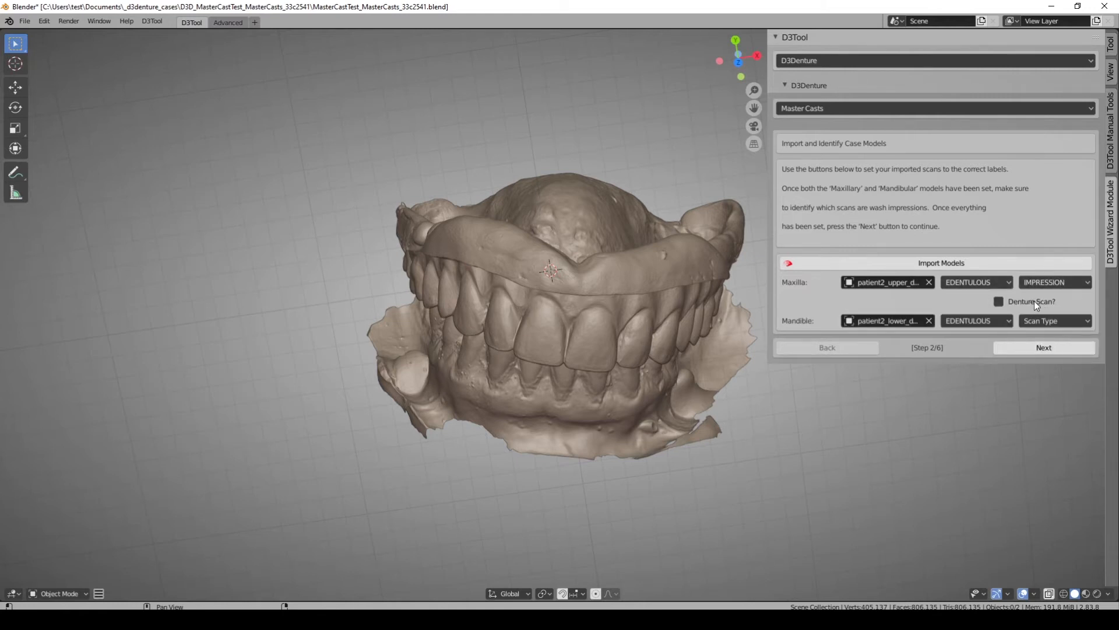
{"action": "left_click", "coordinate": [999, 302]}
- Classify the mandible scan as a dentate model and continue to the model orientation stage
{"action": "left_click", "coordinate": [991, 320]}
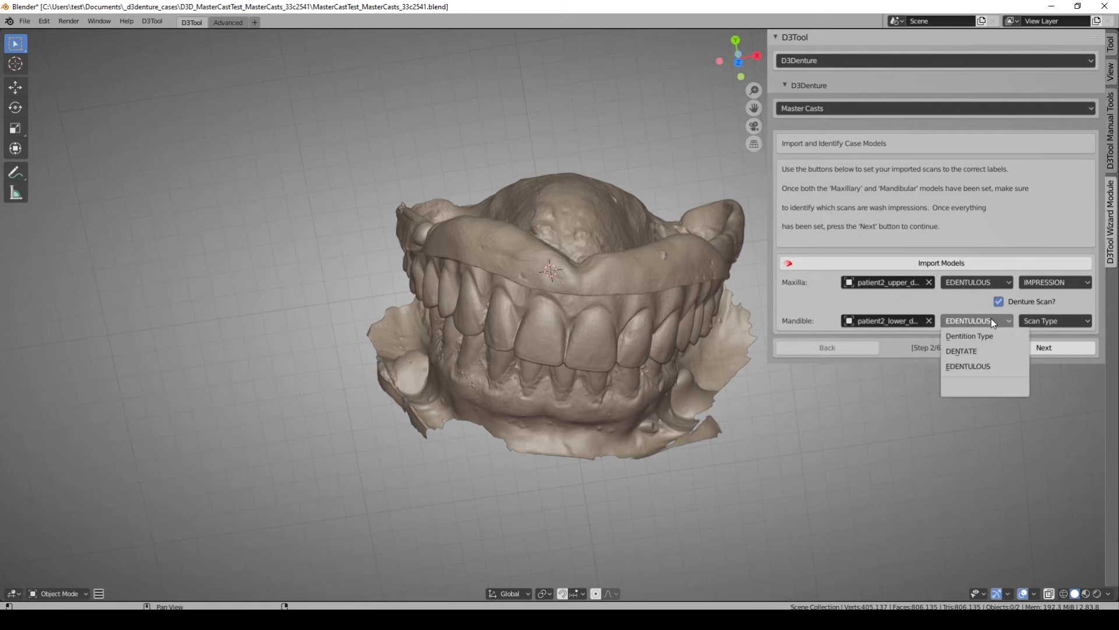
{"action": "left_click", "coordinate": [992, 351]}
{"action": "left_click", "coordinate": [1044, 320]}
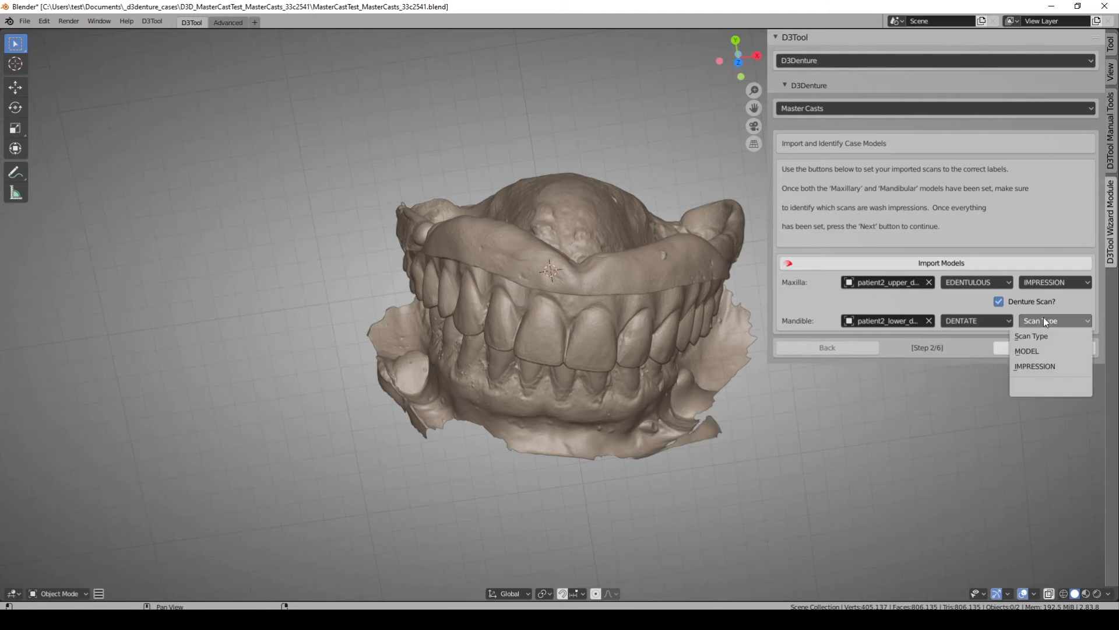
{"action": "left_click", "coordinate": [1047, 351]}
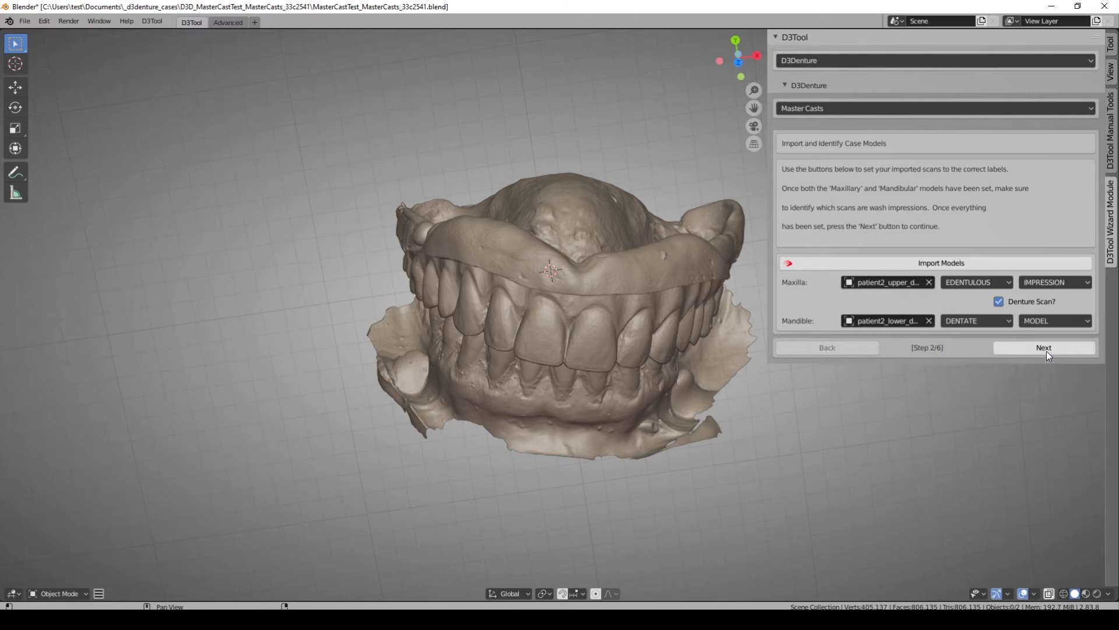
{"action": "middle_click_drag", "start_coordinate": [691, 314], "coordinate": [765, 400]}
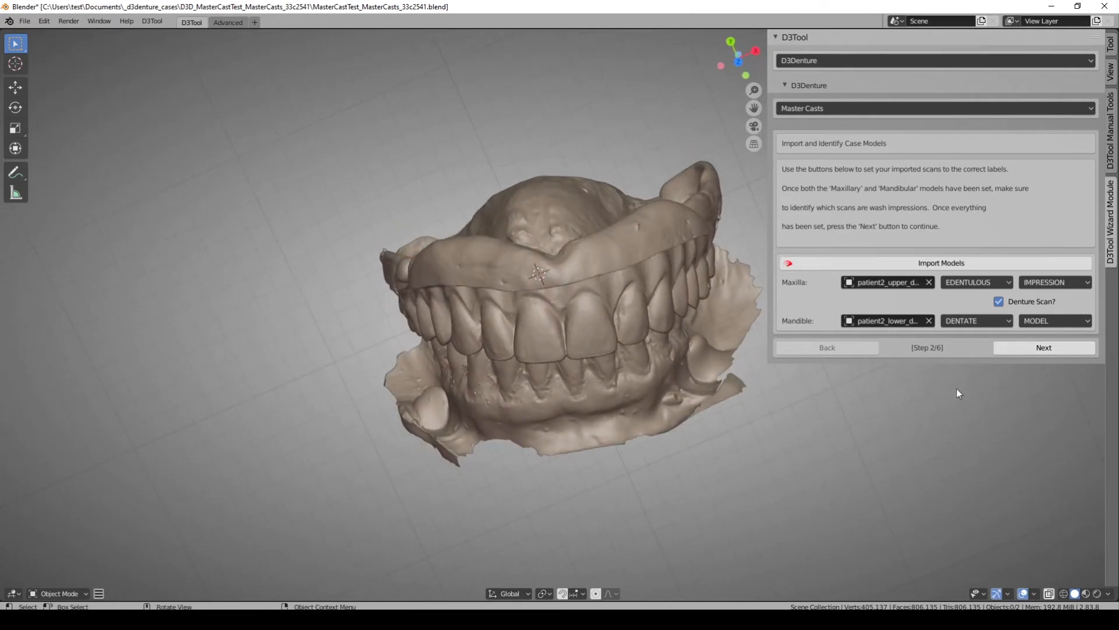
{"action": "left_click", "coordinate": [1030, 350]}
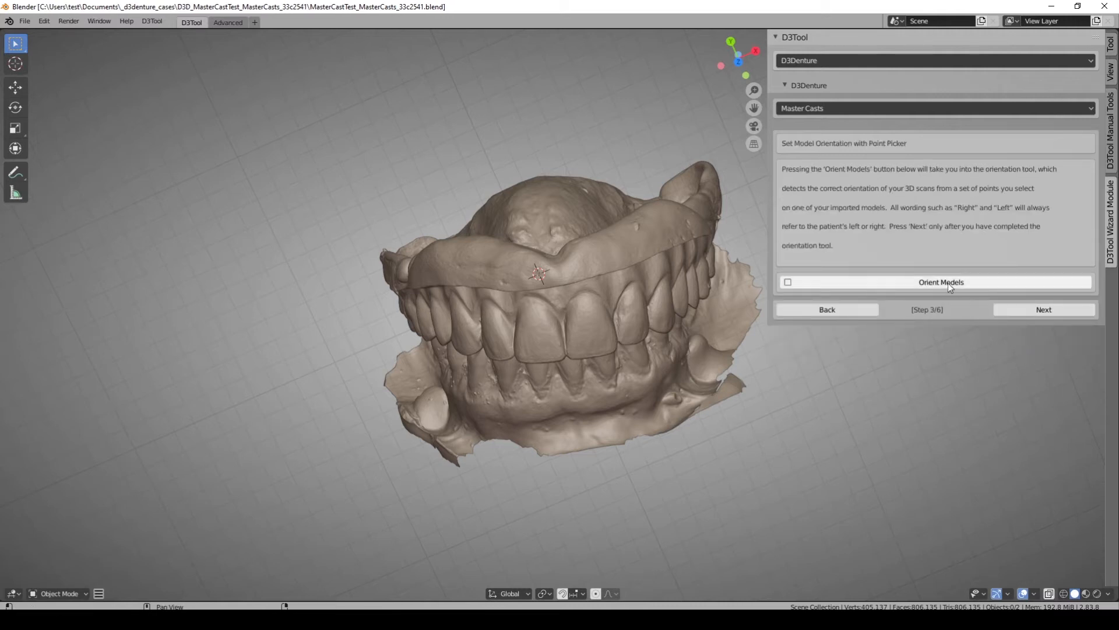
- Orient the models by picking the right molar, left molar, incisal edge and midline points on the upper denture, and continue to border marking
{"action": "left_click", "coordinate": [946, 285]}
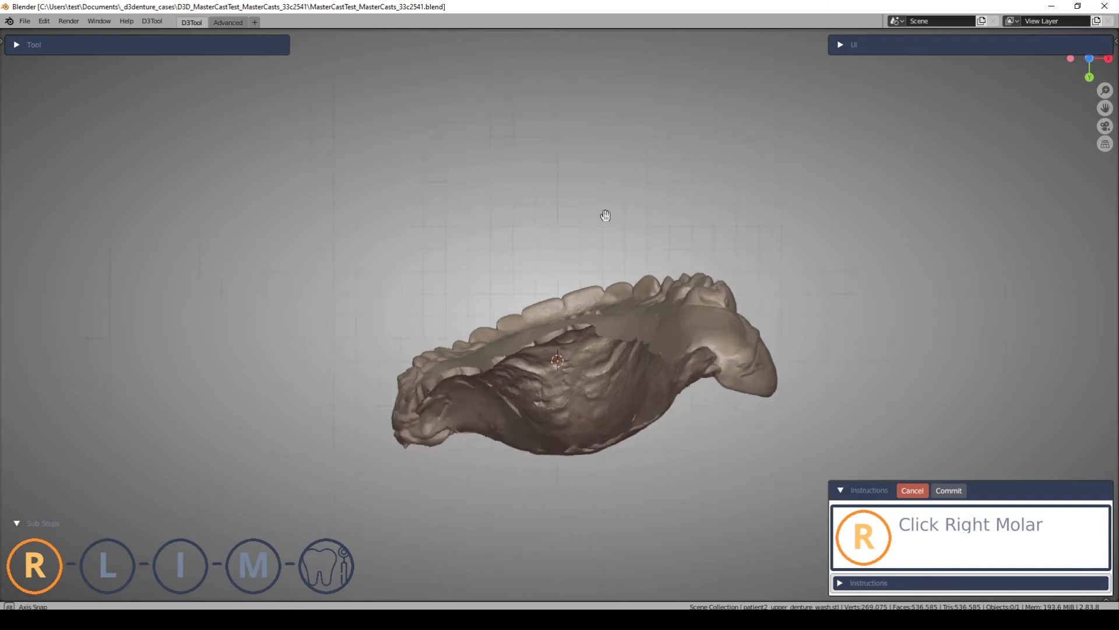
{"action": "middle_click_drag", "start_coordinate": [605, 215], "coordinate": [622, 324]}
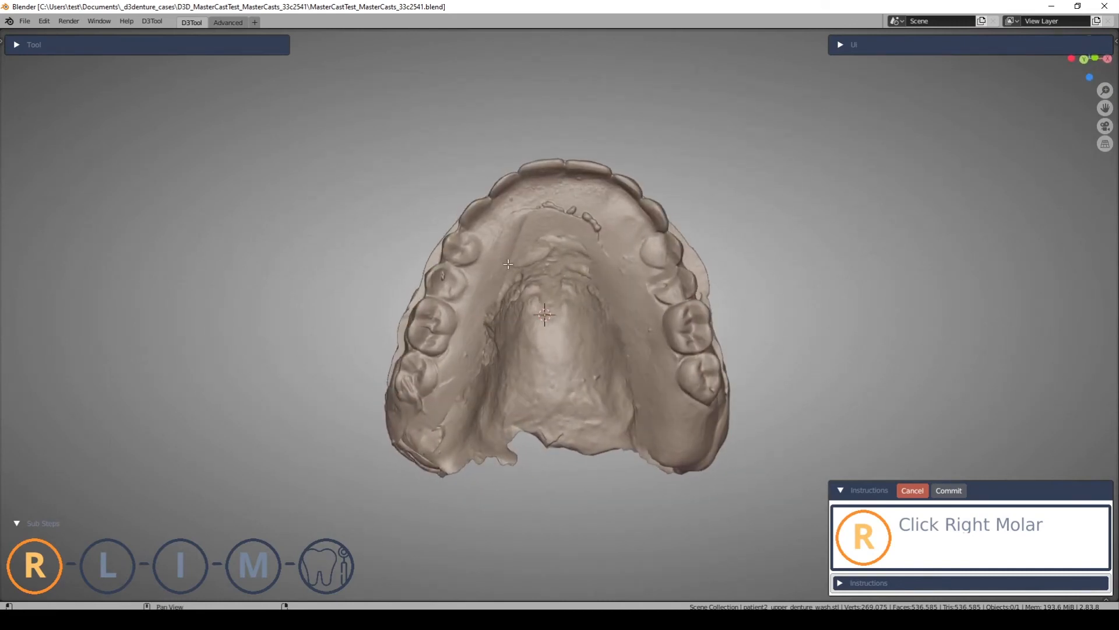
{"action": "left_click", "coordinate": [415, 375]}
{"action": "left_click", "coordinate": [706, 376]}
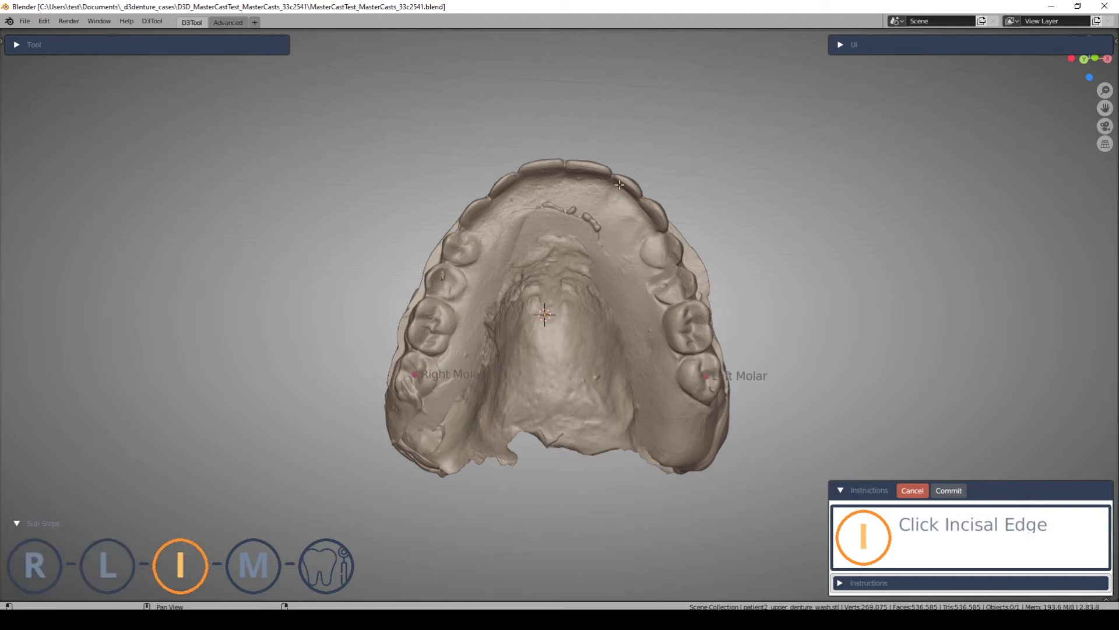
{"action": "left_click", "coordinate": [583, 164]}
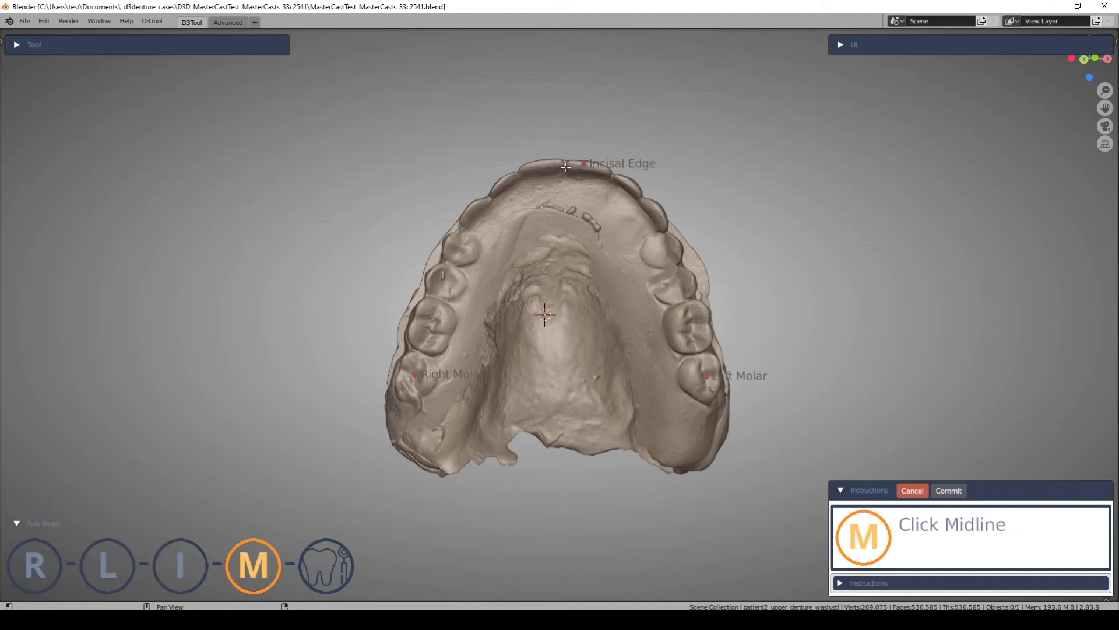
{"action": "left_click", "coordinate": [565, 166]}
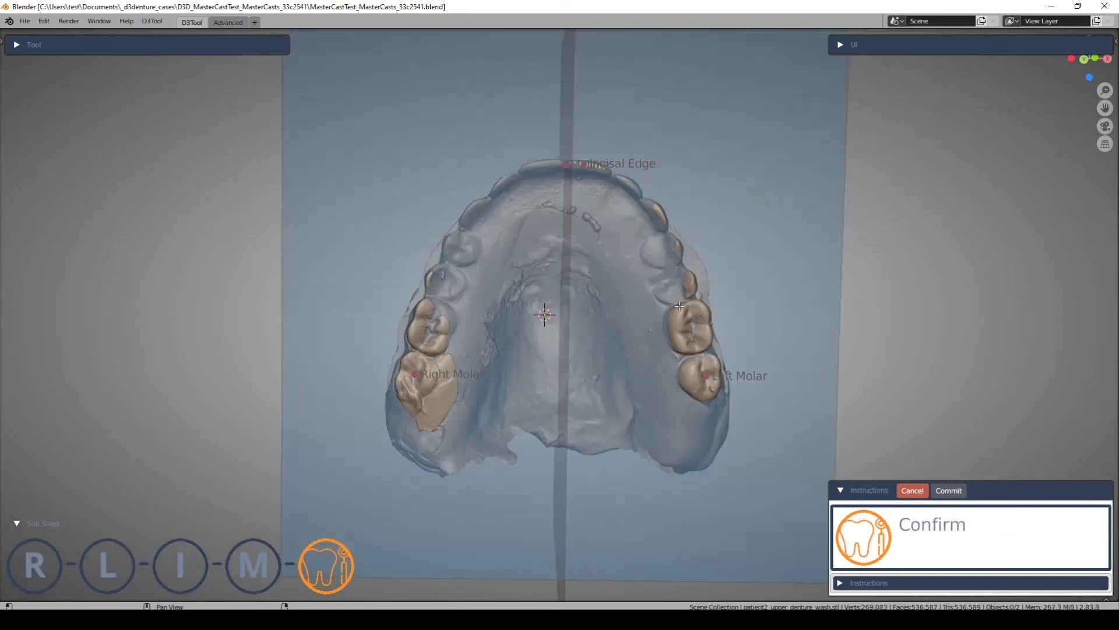
{"action": "left_click", "coordinate": [947, 491]}
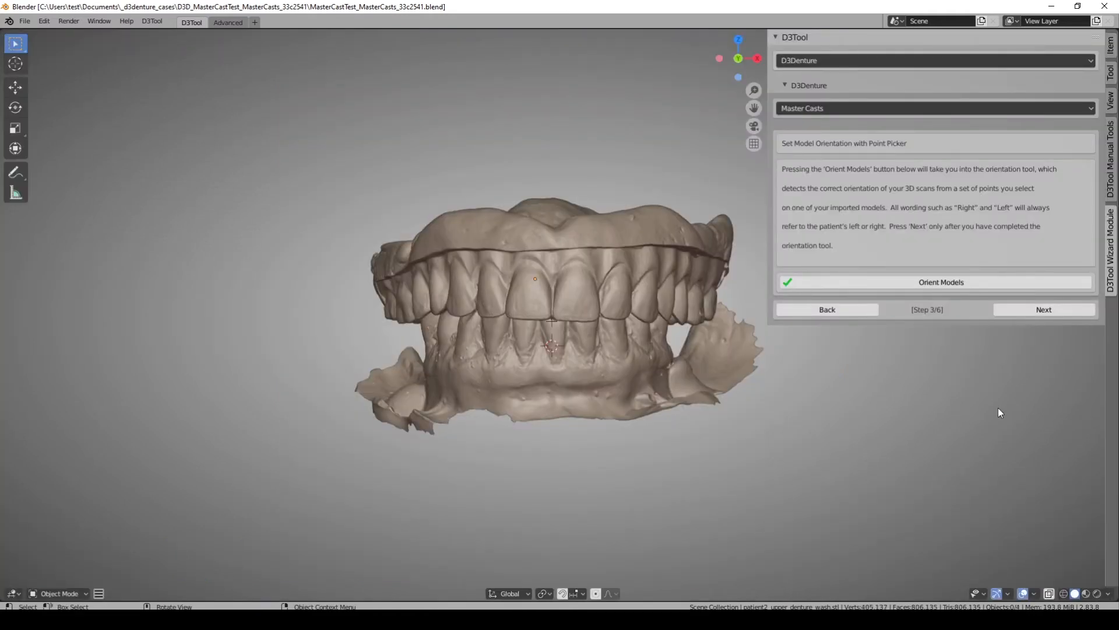
{"action": "left_click", "coordinate": [1034, 314]}
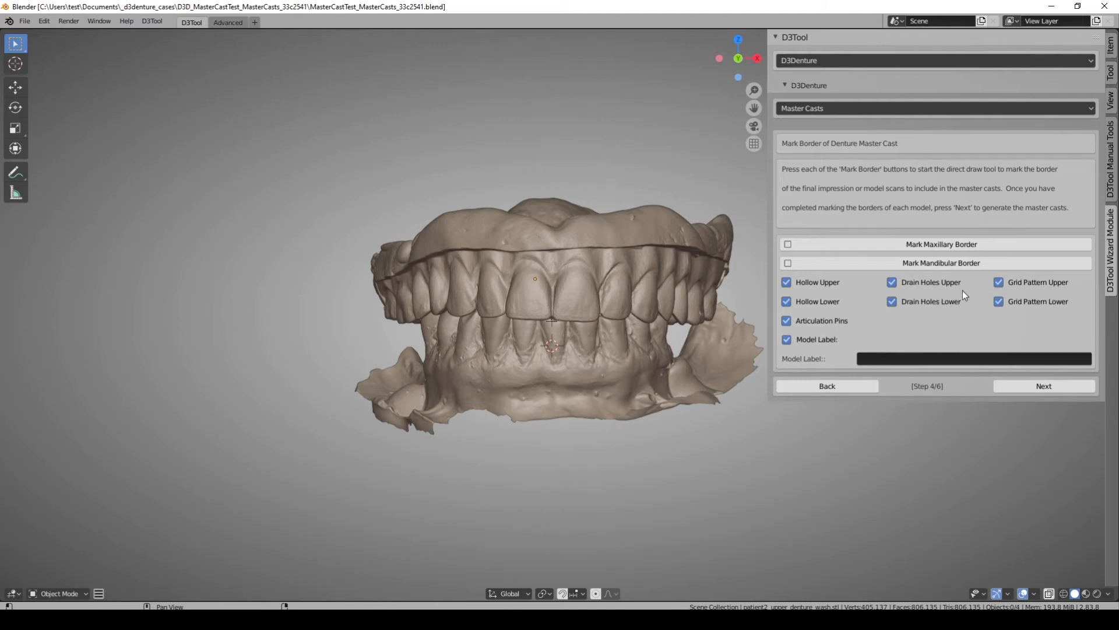
- Start marking the maxillary border by placing perimeter outline points along the outer flange of the patient's right side
{"action": "left_click", "coordinate": [966, 249]}
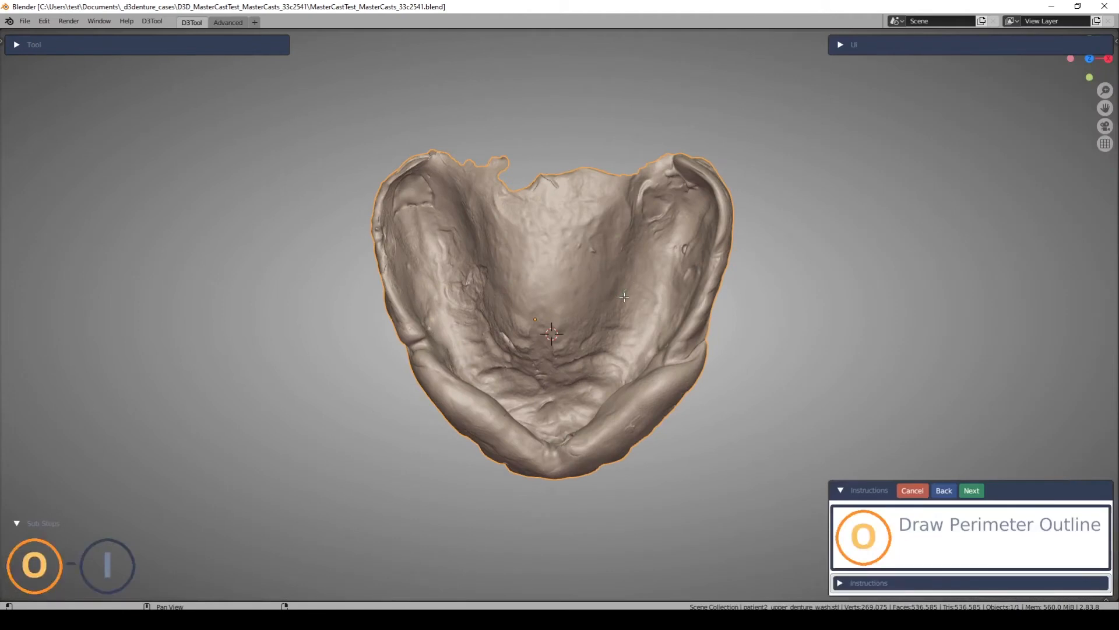
{"action": "middle_click_drag", "start_coordinate": [566, 327], "coordinate": [647, 292]}
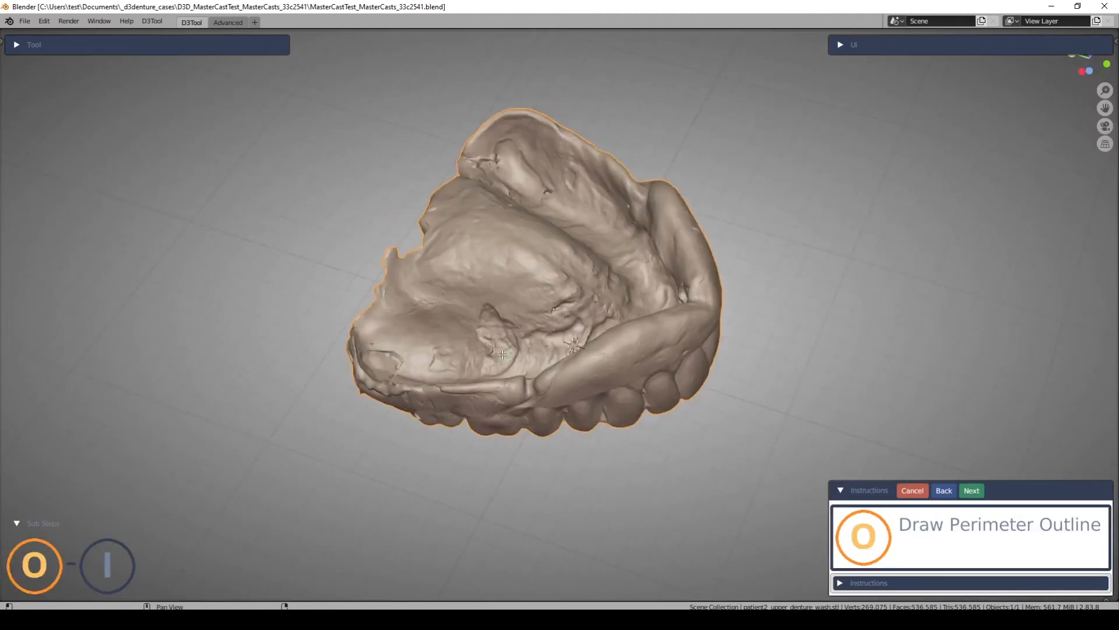
{"action": "scroll", "coordinate": [500, 356], "scroll_direction": "up", "scroll_amount": 3}
{"action": "mouse_move", "coordinate": [527, 356]}
{"action": "middle_mouse_down"}
{"action": "mouse_move", "coordinate": [540, 335]}
{"action": "mouse_move", "coordinate": [402, 396]}
{"action": "middle_mouse_up"}
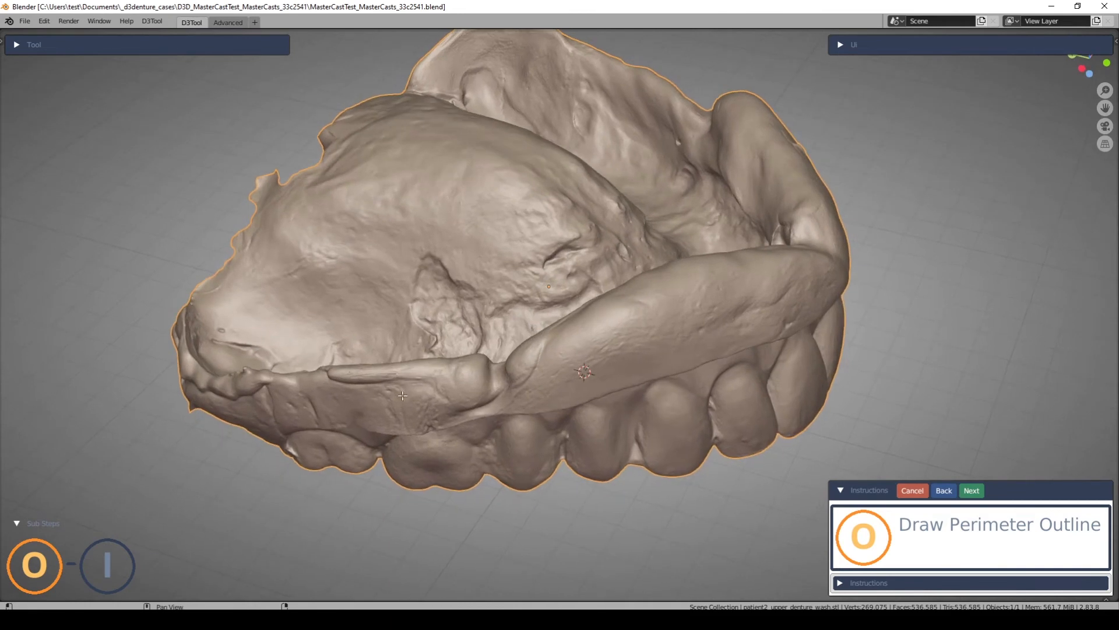
{"action": "left_click", "coordinate": [343, 402]}
{"action": "left_click", "coordinate": [389, 402]}
{"action": "left_click", "coordinate": [422, 399]}
{"action": "left_click", "coordinate": [459, 407]}
{"action": "left_click", "coordinate": [494, 402]}
{"action": "left_click", "coordinate": [555, 377]}
{"action": "left_click", "coordinate": [609, 349]}
{"action": "left_click", "coordinate": [673, 333]}
- Continue the maxillary perimeter outline along the front flange and onto the patient's left side up to the flange notch
{"action": "middle_click_drag", "start_coordinate": [752, 327], "coordinate": [576, 318]}
{"action": "mouse_move", "coordinate": [449, 312]}
{"action": "left_mouse_down"}
{"action": "mouse_move", "coordinate": [645, 344]}
{"action": "mouse_move", "coordinate": [703, 336]}
{"action": "mouse_move", "coordinate": [762, 275]}
{"action": "left_mouse_up"}
{"action": "middle_click_drag", "start_coordinate": [761, 274], "coordinate": [457, 309]}
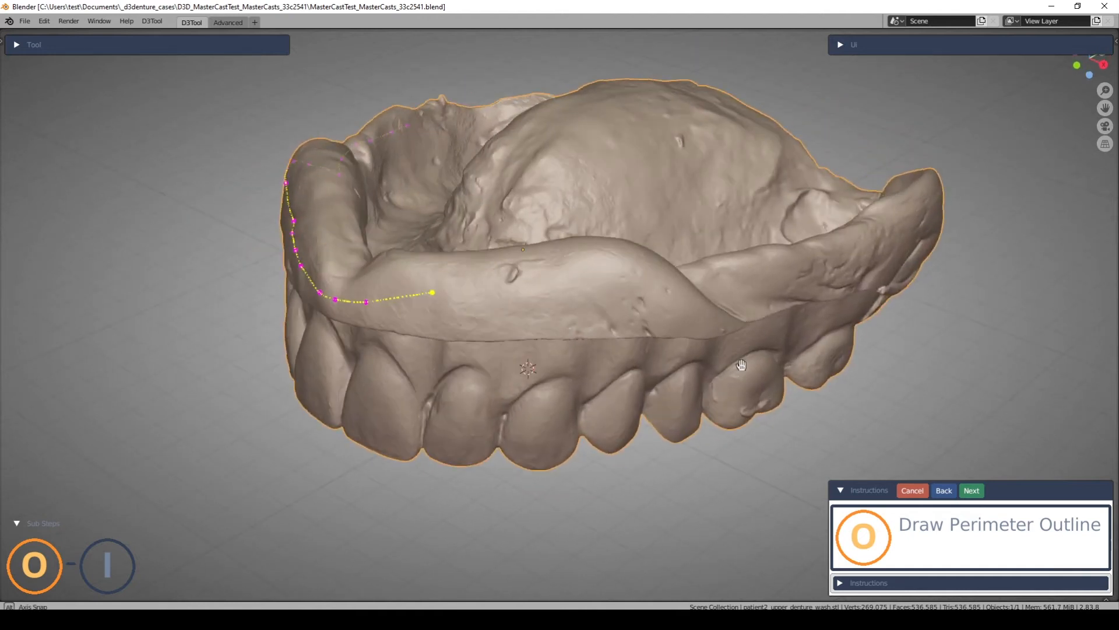
{"action": "mouse_move", "coordinate": [433, 292]}
{"action": "left_mouse_down"}
{"action": "mouse_move", "coordinate": [577, 296]}
{"action": "mouse_move", "coordinate": [679, 317]}
{"action": "left_mouse_up"}
{"action": "middle_click_drag", "start_coordinate": [779, 408], "coordinate": [699, 420]}
{"action": "left_click", "coordinate": [510, 385]}
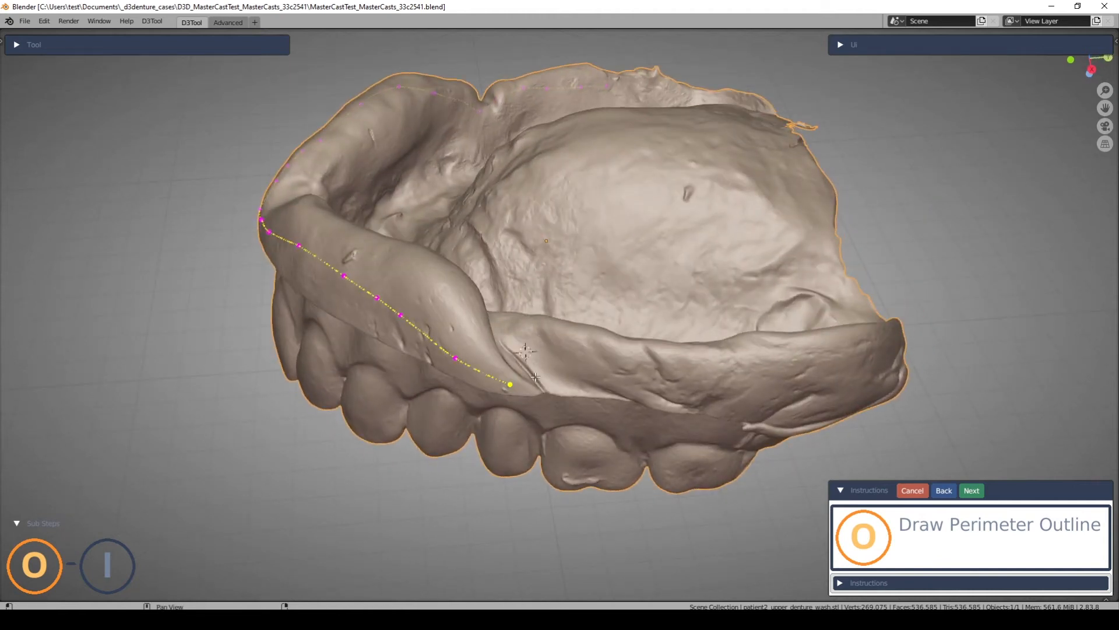
- Extend the perimeter outline along the outer flange of the patient's left side back to the tuberosity
{"action": "left_click", "coordinate": [542, 373]}
{"action": "left_click", "coordinate": [581, 378]}
{"action": "left_click", "coordinate": [632, 385]}
{"action": "left_click", "coordinate": [704, 387]}
{"action": "left_click", "coordinate": [773, 376]}
{"action": "left_click", "coordinate": [851, 358]}
{"action": "middle_click_drag", "start_coordinate": [854, 401], "coordinate": [601, 350]}
{"action": "left_click", "coordinate": [600, 350]}
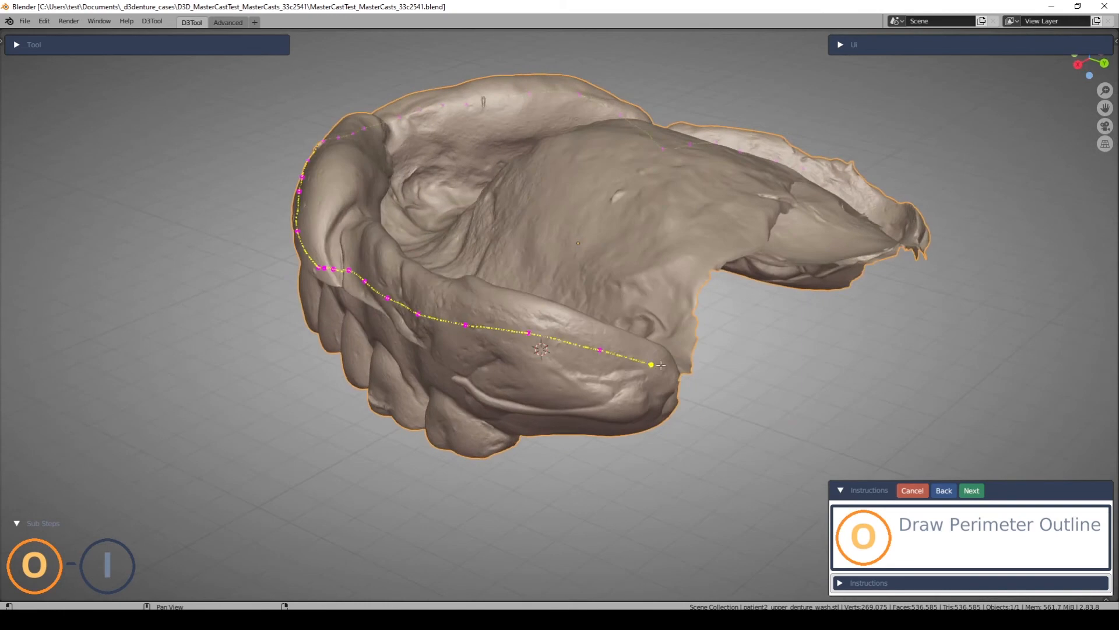
- Carry the perimeter outline around the left tuberosity and across the posterior edge of the palate toward the patient's right side
{"action": "middle_click_drag", "start_coordinate": [694, 380], "coordinate": [396, 483]}
{"action": "scroll", "coordinate": [412, 436], "scroll_direction": "up", "scroll_amount": 4}
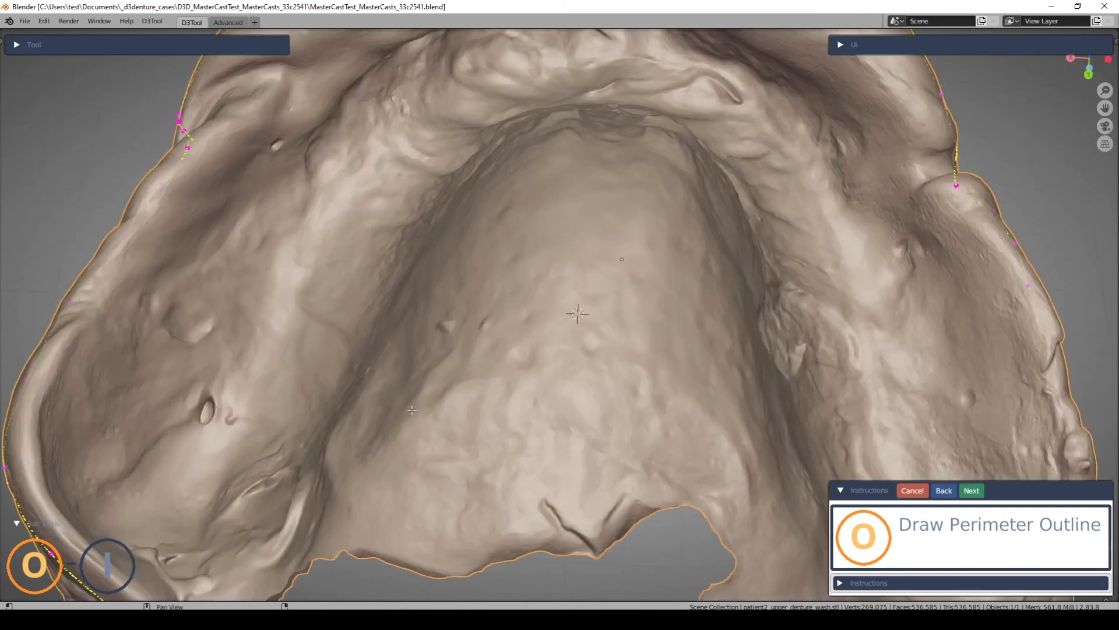
{"action": "middle_click_drag", "start_coordinate": [418, 403], "coordinate": [466, 373], "text": "shift"}
{"action": "left_click", "coordinate": [243, 498]}
{"action": "left_click", "coordinate": [281, 492]}
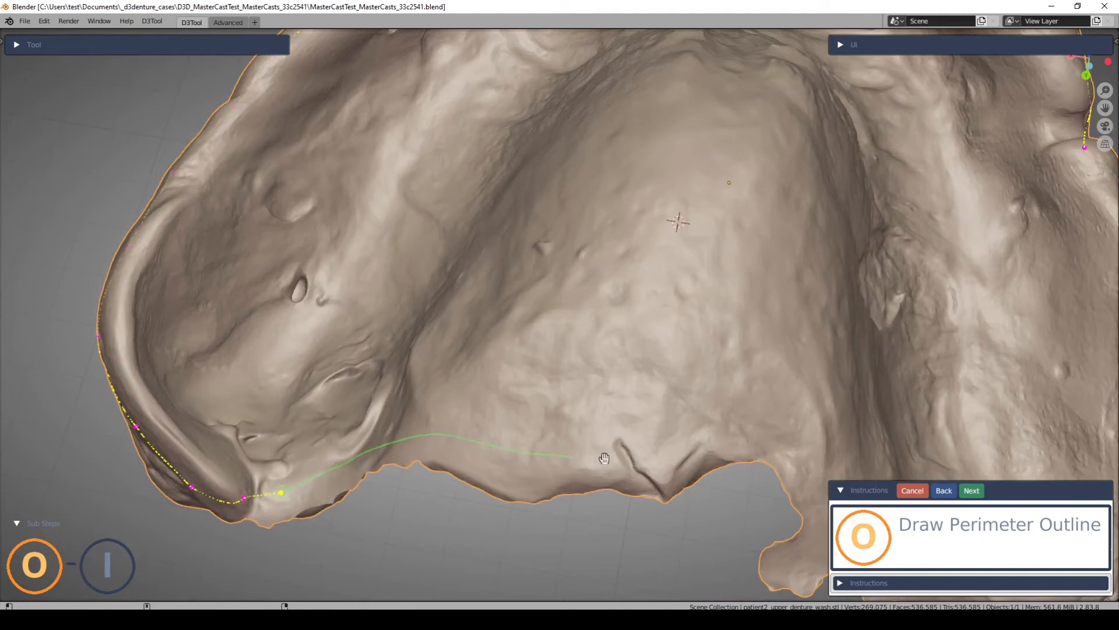
{"action": "left_click", "coordinate": [802, 444]}
{"action": "middle_click_drag", "start_coordinate": [740, 492], "coordinate": [430, 384], "text": "shift"}
{"action": "left_click", "coordinate": [438, 372]}
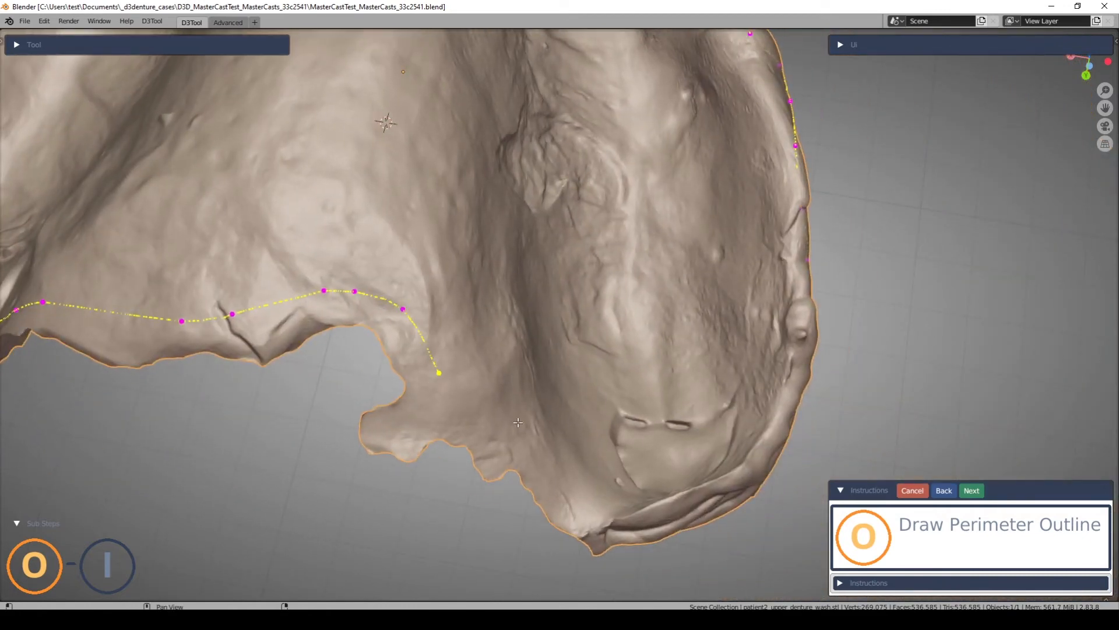
{"action": "left_click", "coordinate": [515, 426]}
- Place outline points around the back of the patient's right tuberosity, following the end of the flange
{"action": "middle_click_drag", "start_coordinate": [557, 470], "coordinate": [548, 413]}
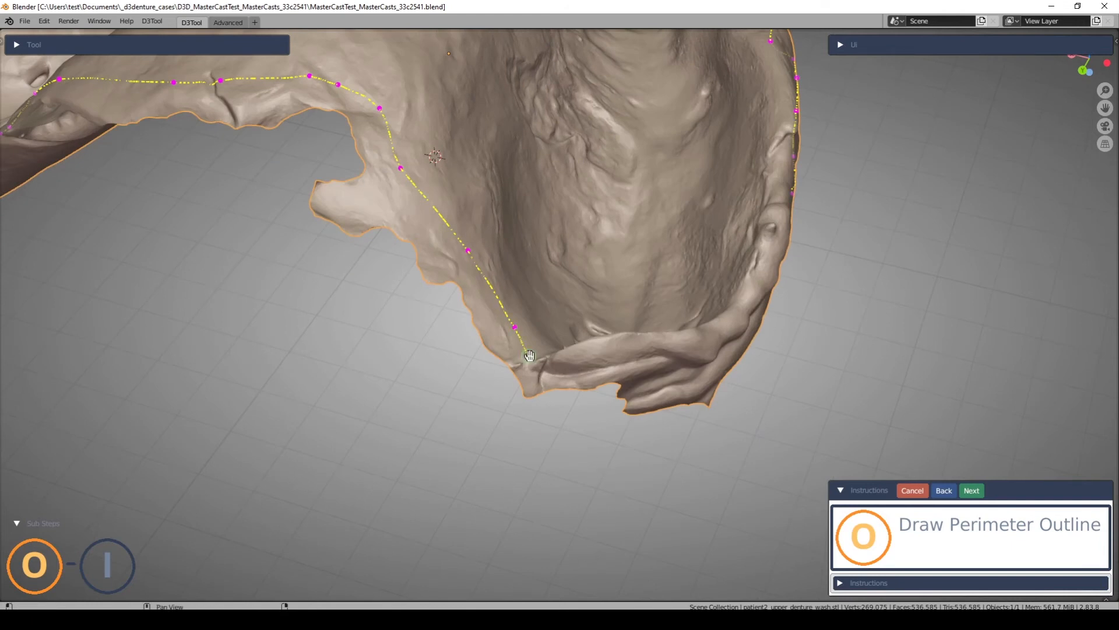
{"action": "scroll", "coordinate": [580, 402], "scroll_direction": "up", "scroll_amount": 3}
{"action": "left_click", "coordinate": [571, 398]}
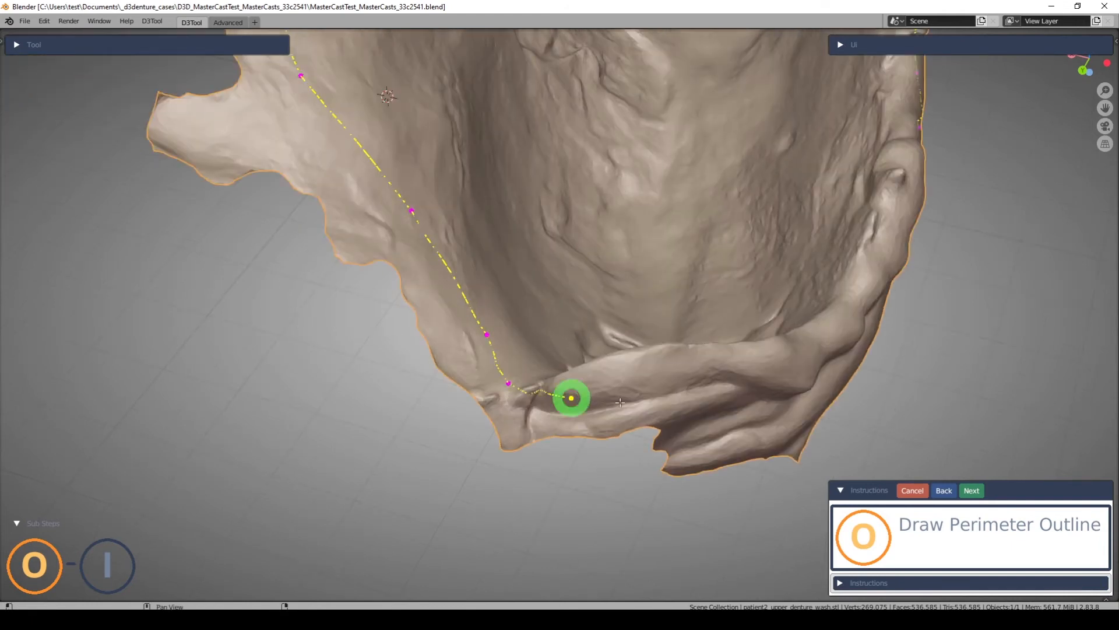
{"action": "left_click", "coordinate": [675, 386]}
{"action": "left_click", "coordinate": [757, 390]}
- Place points along the outer side of the right flange and close the perimeter outline at its starting point
{"action": "middle_click_drag", "start_coordinate": [739, 406], "coordinate": [636, 397]}
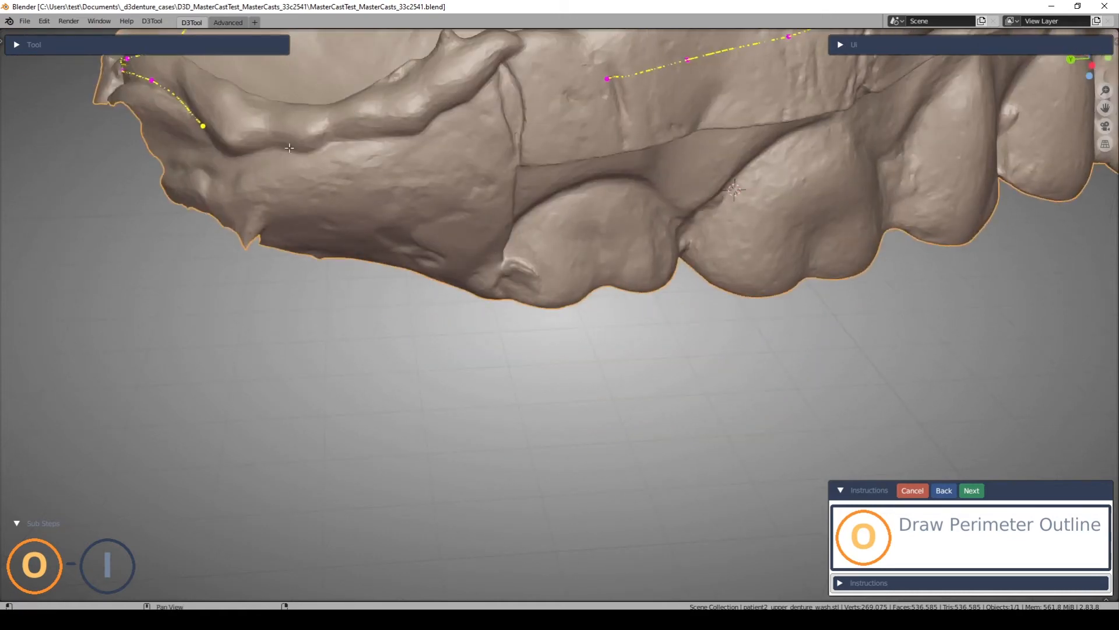
{"action": "left_click", "coordinate": [333, 157]}
{"action": "left_click", "coordinate": [425, 146]}
{"action": "left_click", "coordinate": [519, 109]}
{"action": "left_click", "coordinate": [607, 78]}
- Move the outline points along the posterior palate closer to the back edge of the scan
{"action": "middle_click_drag", "start_coordinate": [548, 200], "coordinate": [506, 276]}
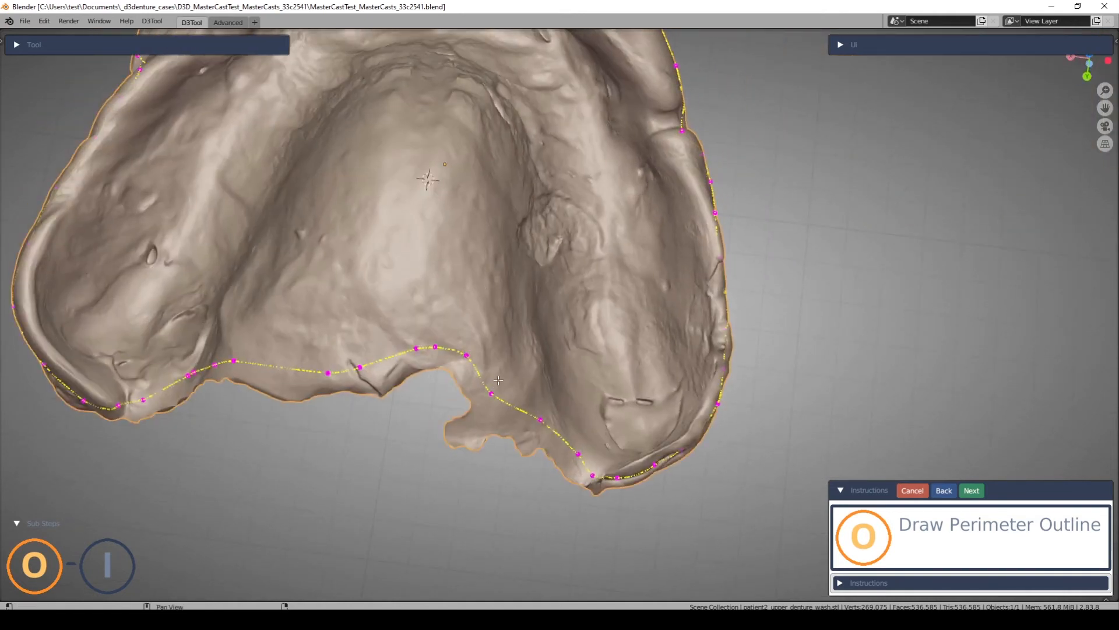
{"action": "left_click_drag", "start_coordinate": [494, 392], "coordinate": [493, 405]}
{"action": "left_click_drag", "start_coordinate": [464, 355], "coordinate": [467, 371]}
{"action": "left_click_drag", "start_coordinate": [416, 348], "coordinate": [286, 382]}
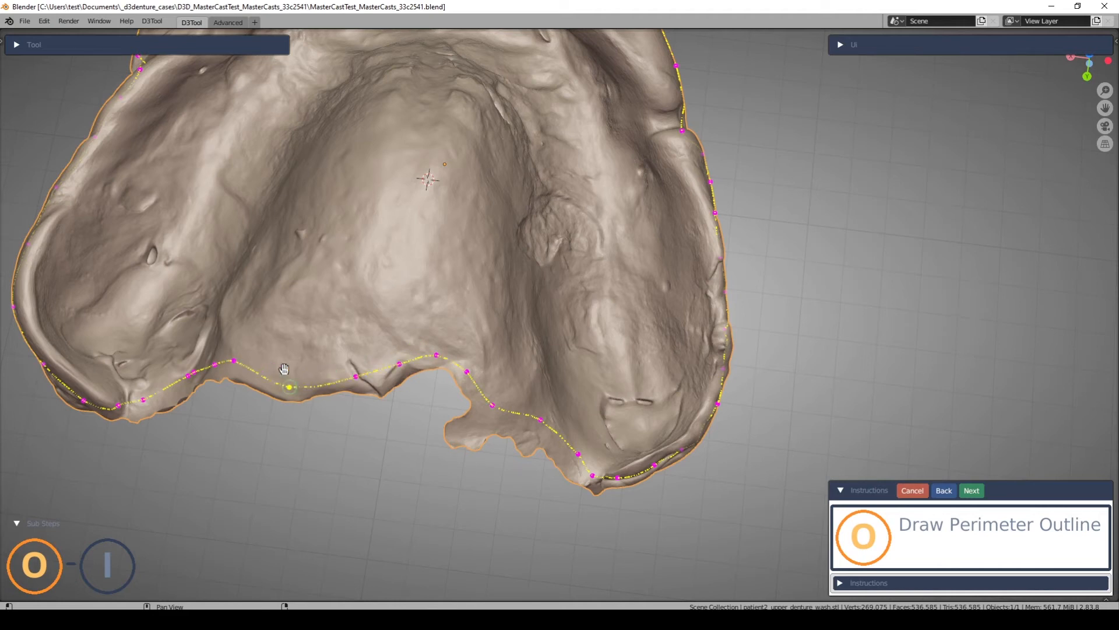
- Adjust the outline points around the patient's left tuberosity so the border curves smoothly along the scan edge
{"action": "scroll", "coordinate": [312, 331], "scroll_direction": "down", "scroll_amount": 1}
{"action": "left_click", "coordinate": [218, 384]}
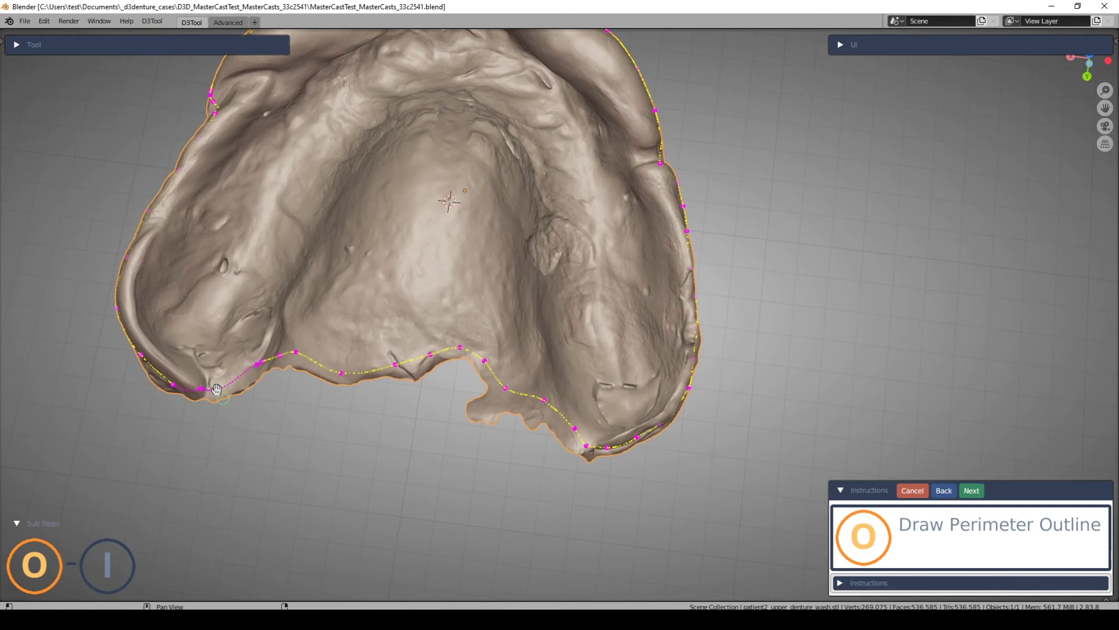
{"action": "scroll", "coordinate": [187, 325], "scroll_direction": "up", "scroll_amount": 2}
{"action": "middle_click_drag", "start_coordinate": [281, 307], "coordinate": [493, 416], "text": "shift"}
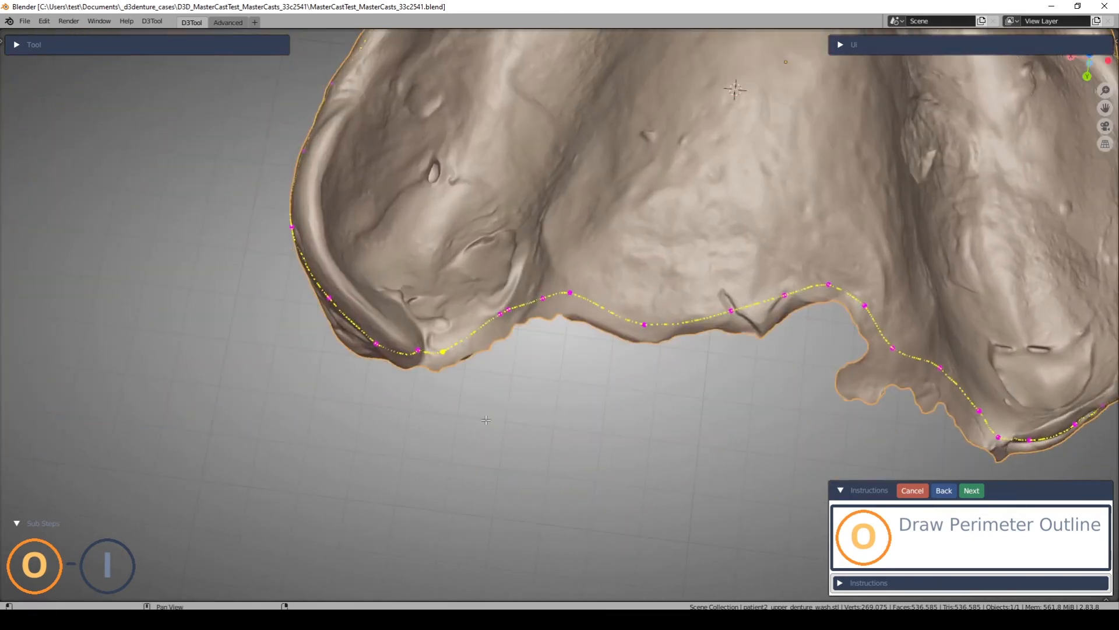
{"action": "middle_click_drag", "start_coordinate": [433, 315], "coordinate": [405, 216]}
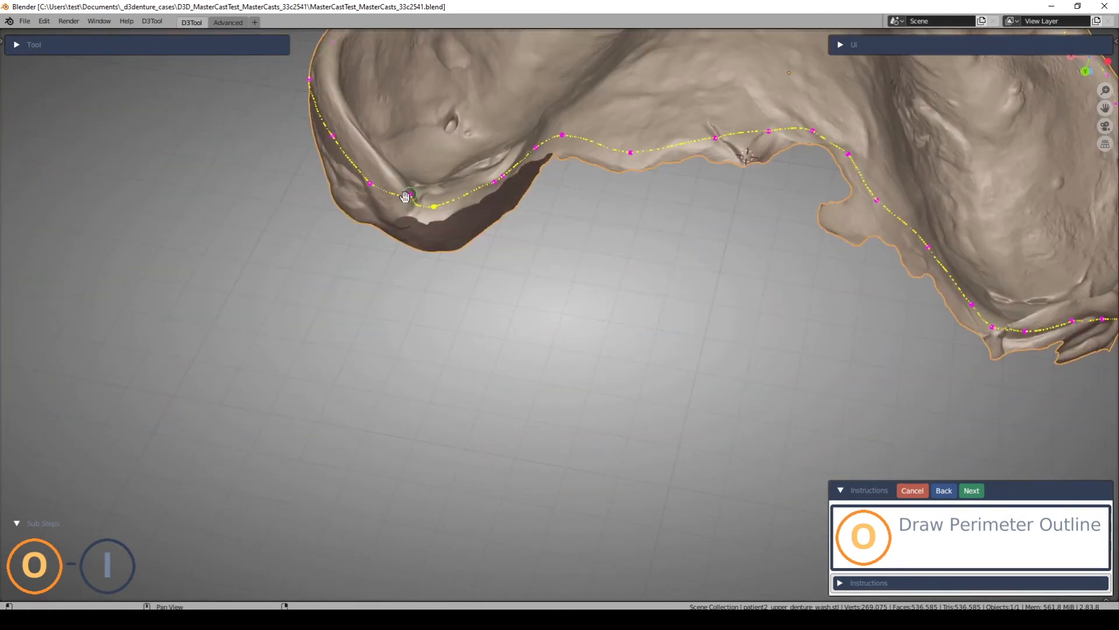
{"action": "left_click_drag", "start_coordinate": [407, 196], "coordinate": [393, 208]}
- Accept the maxillary perimeter outline and pick the inner denture surface as the interior region to complete the border
{"action": "middle_click_drag", "start_coordinate": [784, 314], "coordinate": [467, 330]}
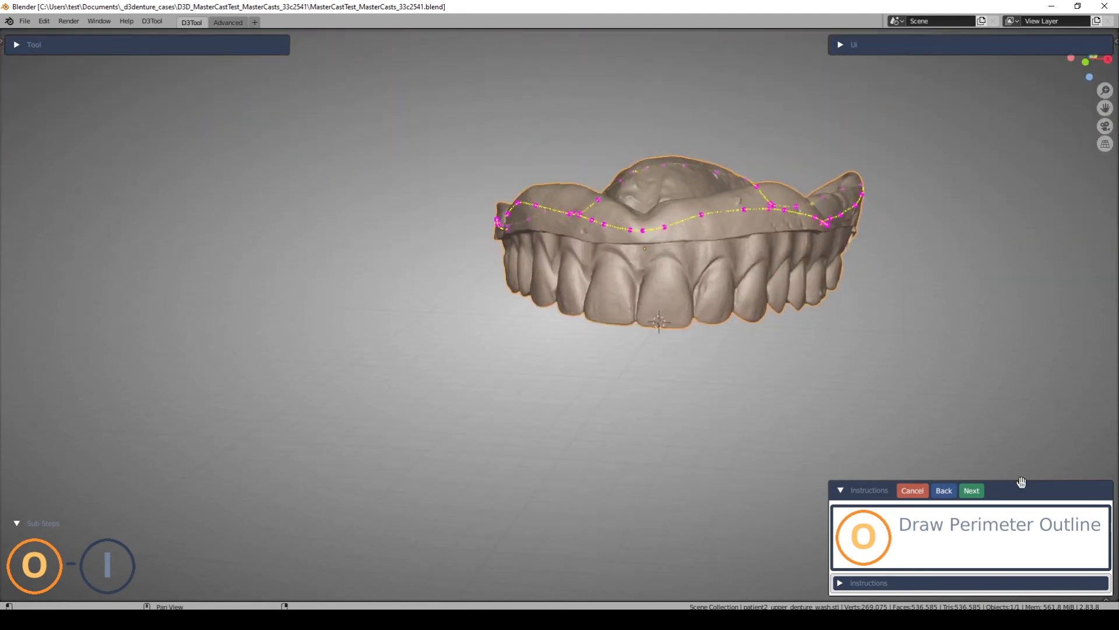
{"action": "left_click", "coordinate": [977, 493]}
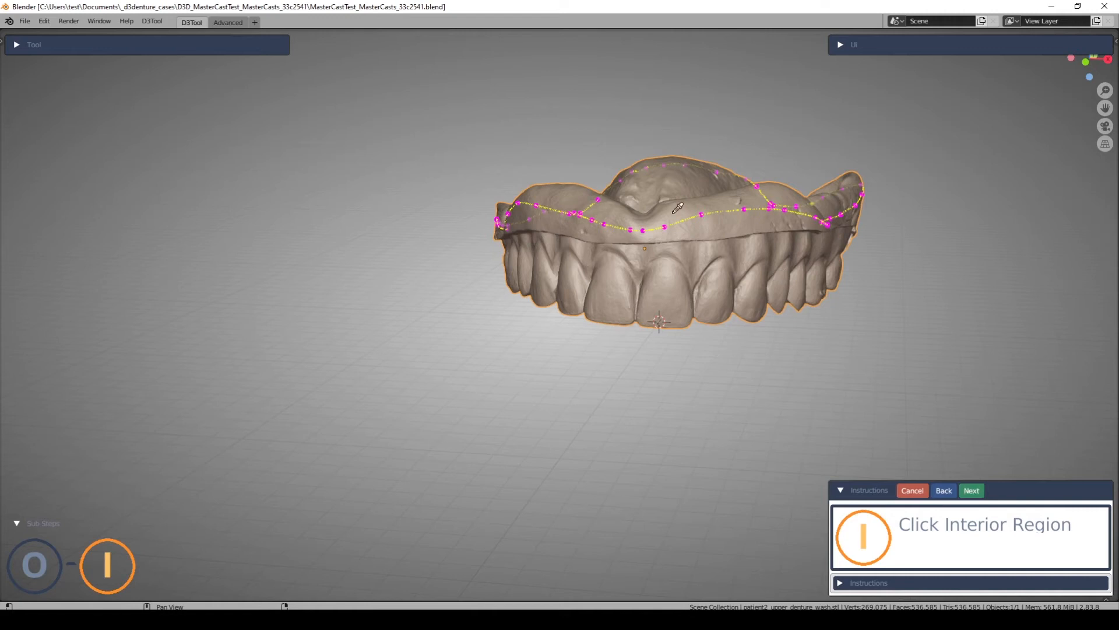
{"action": "middle_click_drag", "start_coordinate": [688, 274], "coordinate": [704, 331]}
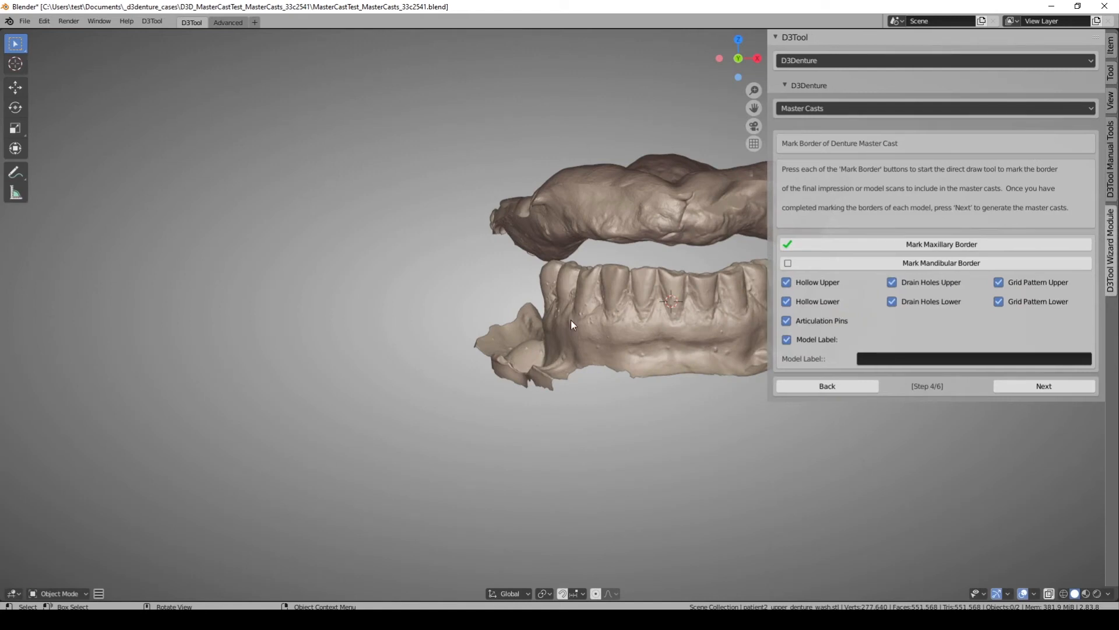
- Start marking the mandibular border and place perimeter outline points along the outer side of the lower arch
{"action": "middle_click_drag", "start_coordinate": [623, 317], "coordinate": [520, 315], "text": "shift"}
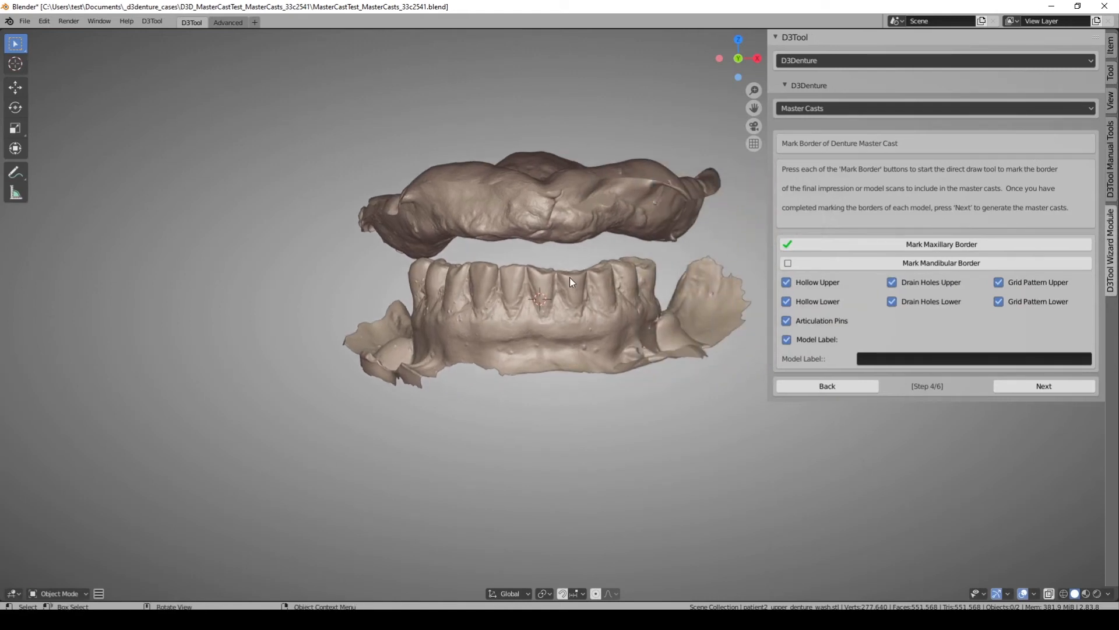
{"action": "mouse_move", "coordinate": [533, 104]}
{"action": "middle_mouse_down"}
{"action": "mouse_move", "coordinate": [527, 139]}
{"action": "mouse_move", "coordinate": [521, 112]}
{"action": "middle_mouse_up"}
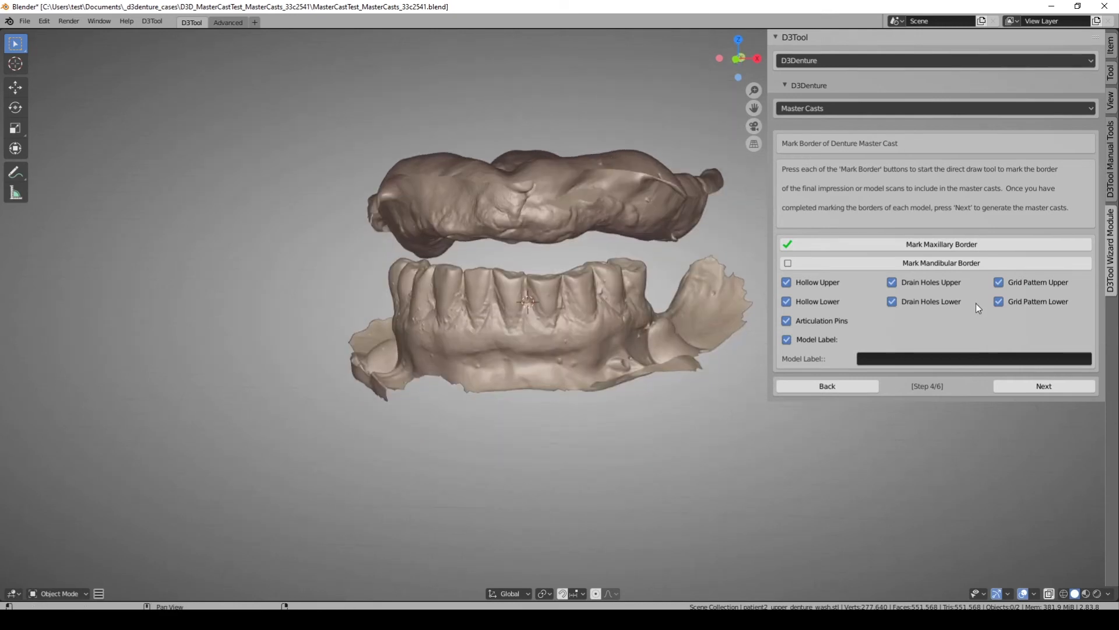
{"action": "left_click", "coordinate": [950, 265]}
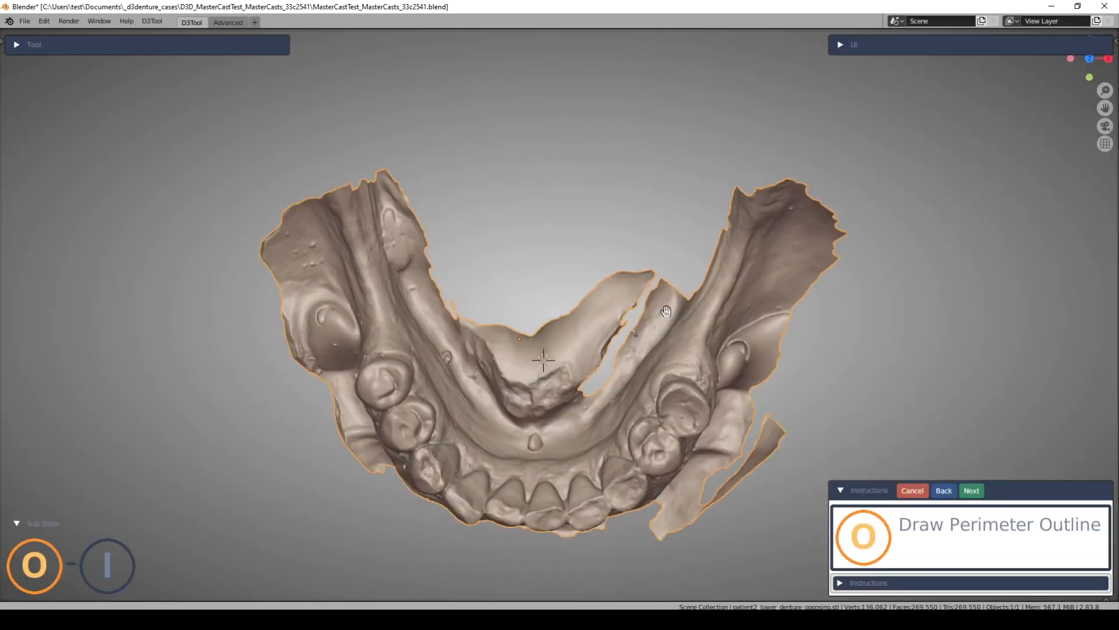
{"action": "left_click_drag", "start_coordinate": [395, 463], "coordinate": [512, 472]}
{"action": "middle_click_drag", "start_coordinate": [512, 472], "coordinate": [450, 413]}
{"action": "mouse_move", "coordinate": [418, 381]}
{"action": "left_mouse_down"}
{"action": "mouse_move", "coordinate": [606, 426]}
{"action": "mouse_move", "coordinate": [714, 403]}
{"action": "left_mouse_up"}
{"action": "middle_click_drag", "start_coordinate": [796, 438], "coordinate": [718, 474]}
- Continue the mandibular outline along the inner side of the arch and close it around the back of the ridge
{"action": "middle_click_drag", "start_coordinate": [562, 514], "coordinate": [325, 377]}
{"action": "mouse_move", "coordinate": [316, 133]}
{"action": "left_mouse_down"}
{"action": "mouse_move", "coordinate": [592, 263]}
{"action": "mouse_move", "coordinate": [630, 359]}
{"action": "left_mouse_up"}
{"action": "middle_click_drag", "start_coordinate": [630, 358], "coordinate": [671, 344]}
{"action": "mouse_move", "coordinate": [606, 263]}
{"action": "left_mouse_down"}
{"action": "mouse_move", "coordinate": [744, 435]}
{"action": "mouse_move", "coordinate": [796, 458]}
{"action": "left_mouse_up"}
{"action": "middle_click_drag", "start_coordinate": [795, 458], "coordinate": [700, 409]}
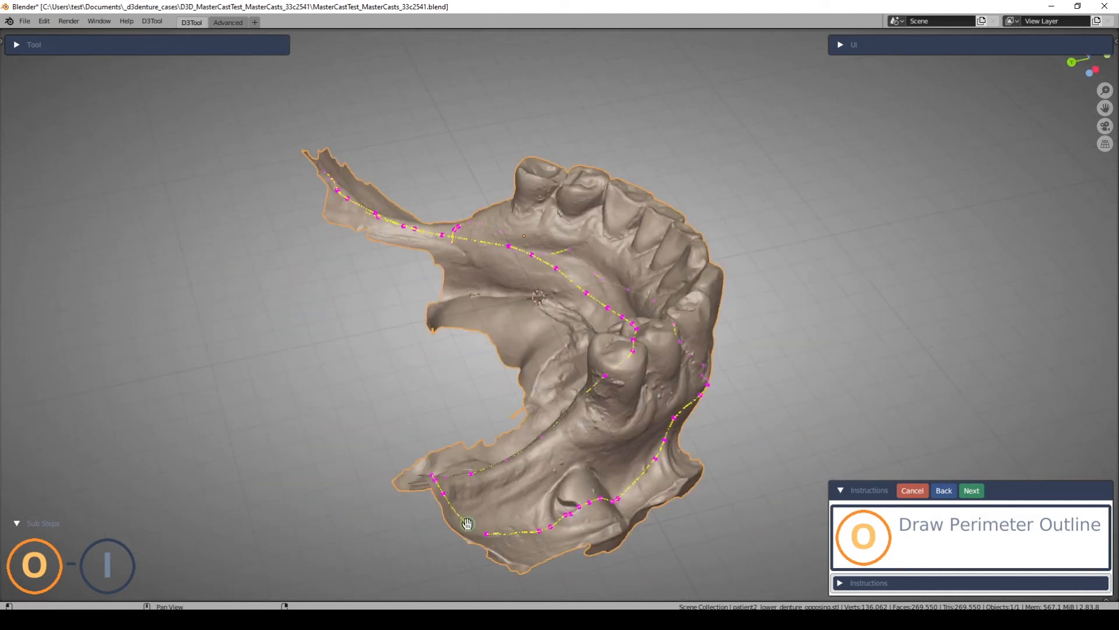
- Accept the mandibular perimeter outline and pick the tooth-bearing area as the interior region to complete the border
{"action": "left_click", "coordinate": [970, 491]}
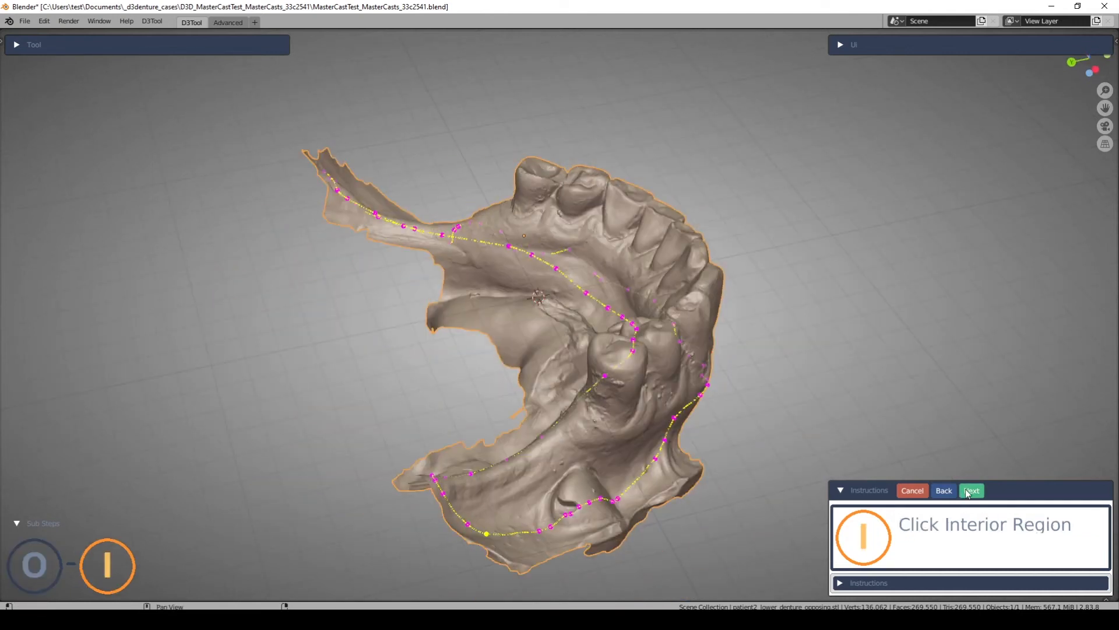
{"action": "left_click", "coordinate": [623, 429]}
{"action": "middle_click_drag", "start_coordinate": [907, 372], "coordinate": [725, 373]}
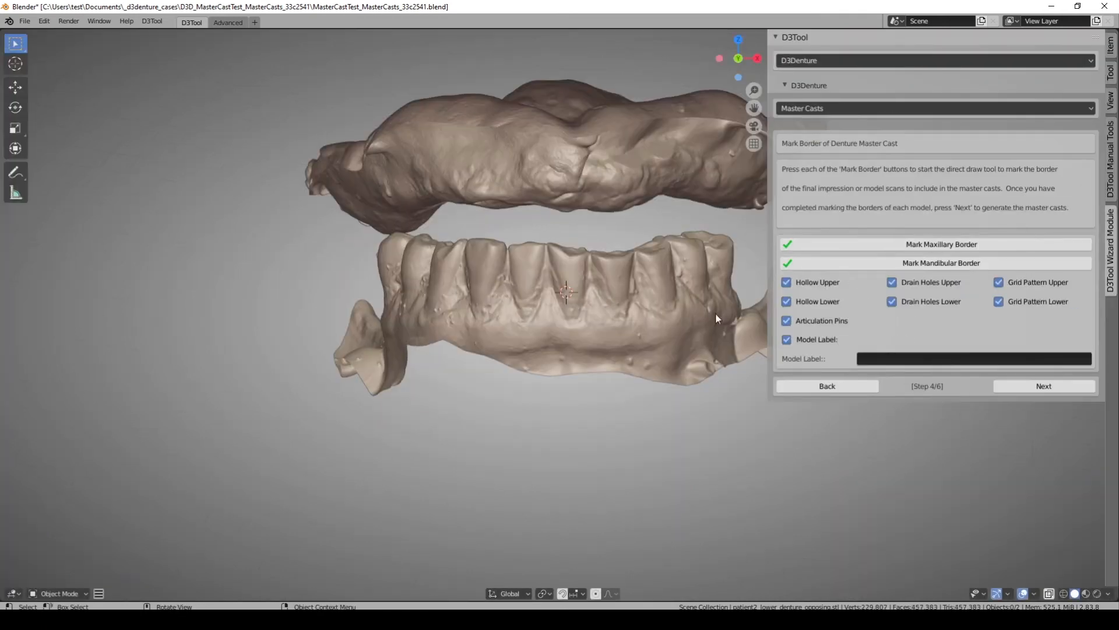
{"action": "mouse_move", "coordinate": [669, 247]}
{"action": "middle_mouse_down"}
{"action": "mouse_move", "coordinate": [670, 286]}
{"action": "mouse_move", "coordinate": [665, 266]}
{"action": "middle_mouse_up"}
{"action": "scroll", "coordinate": [675, 292], "scroll_direction": "down", "scroll_amount": 3}
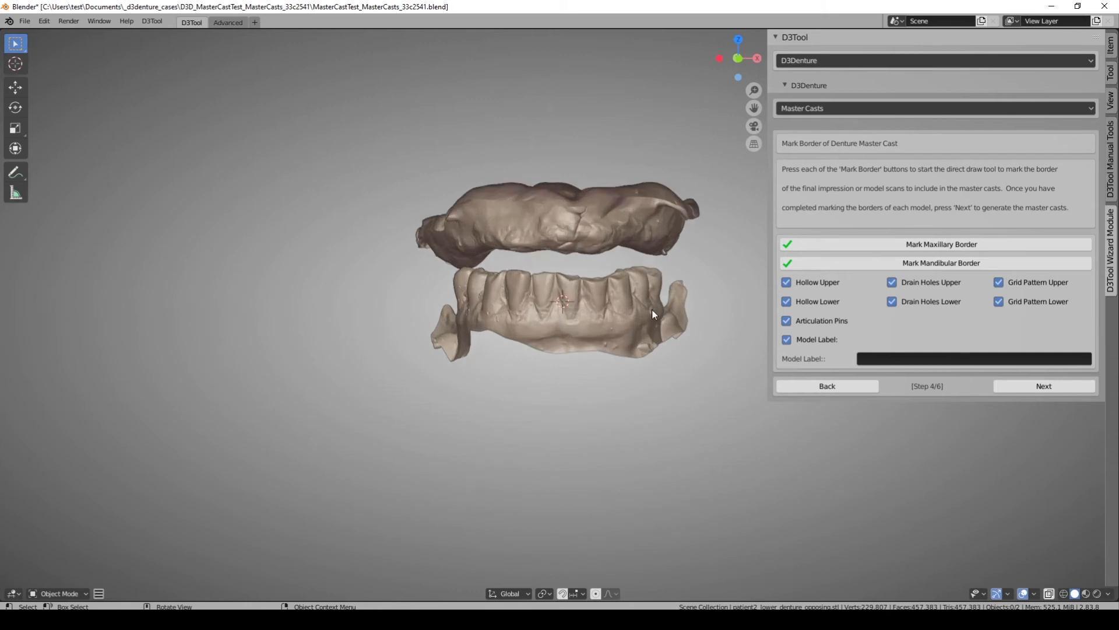
{"action": "scroll", "coordinate": [652, 309], "scroll_direction": "up", "scroll_amount": 3}
{"action": "middle_click_drag", "start_coordinate": [646, 275], "coordinate": [581, 365]}
{"action": "middle_click_drag", "start_coordinate": [717, 400], "coordinate": [802, 369]}
{"action": "scroll", "coordinate": [634, 331], "scroll_direction": "down", "scroll_amount": 2}
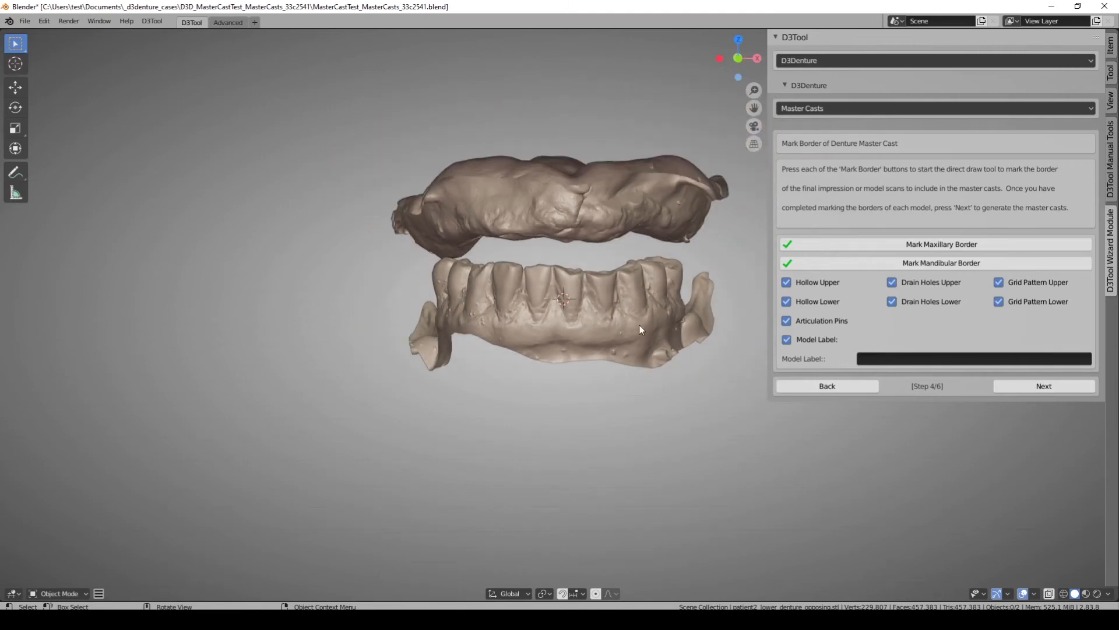
{"action": "middle_click_drag", "start_coordinate": [639, 325], "coordinate": [663, 325]}
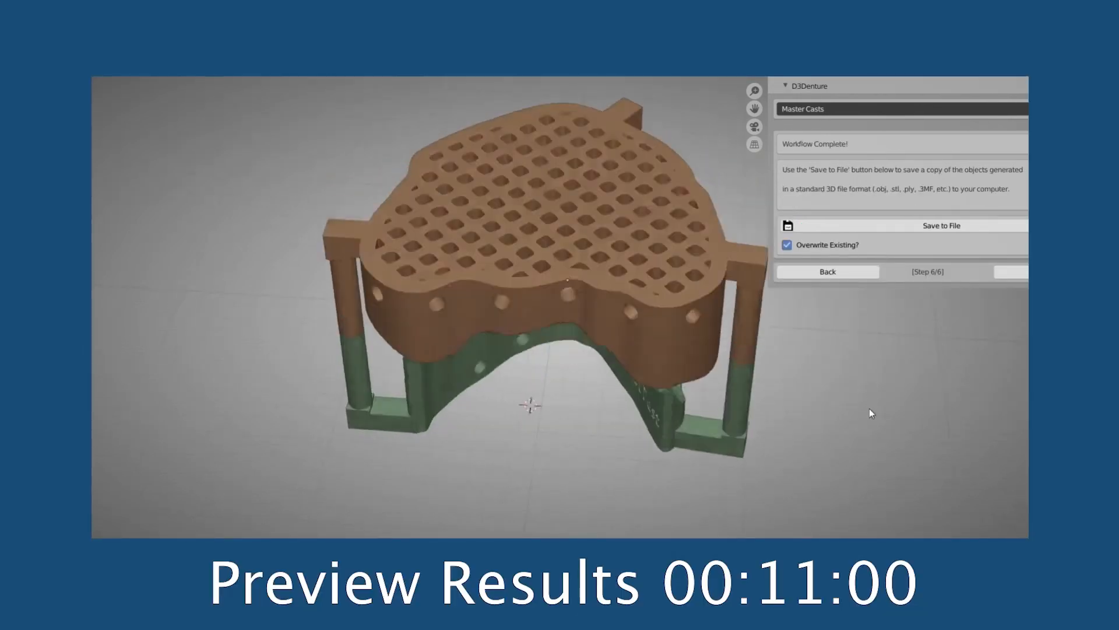
{"action": "middle_click_drag", "start_coordinate": [869, 409], "coordinate": [869, 475]}
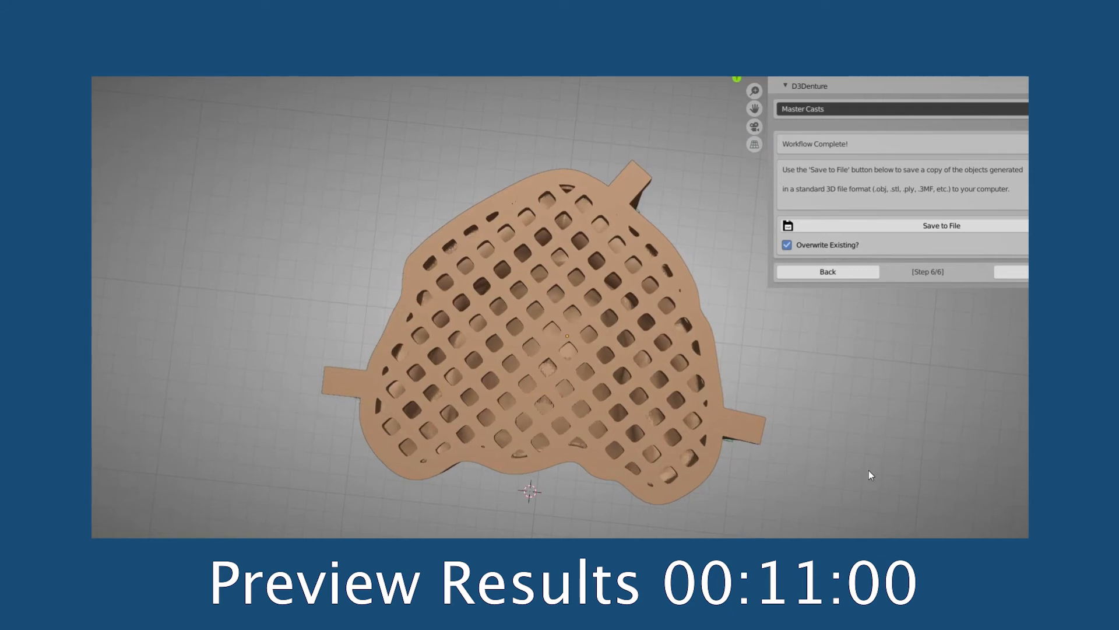
{"action": "middle_click_drag", "start_coordinate": [865, 475], "coordinate": [831, 476]}
{"action": "middle_click_drag", "start_coordinate": [814, 476], "coordinate": [802, 383]}
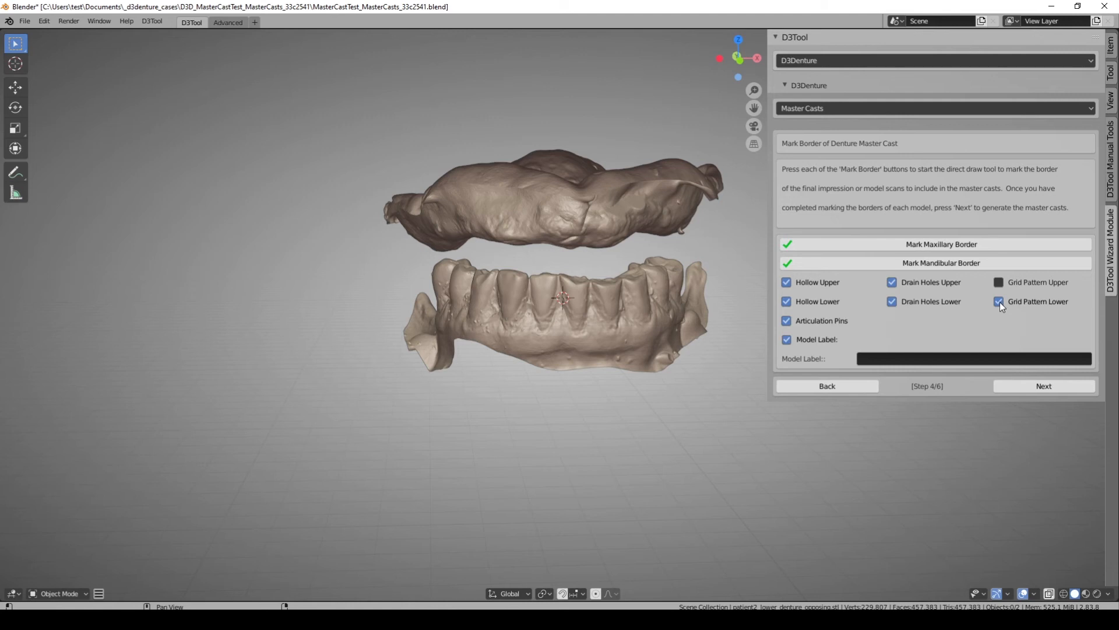
- Set the cast options to a grid pattern on the upper only, with both casts hollow and articulation pins enabled
{"action": "left_click", "coordinate": [999, 283]}
{"action": "left_click", "coordinate": [792, 285]}
{"action": "left_click", "coordinate": [788, 301]}
{"action": "left_click", "coordinate": [790, 285]}
{"action": "left_click", "coordinate": [788, 303]}
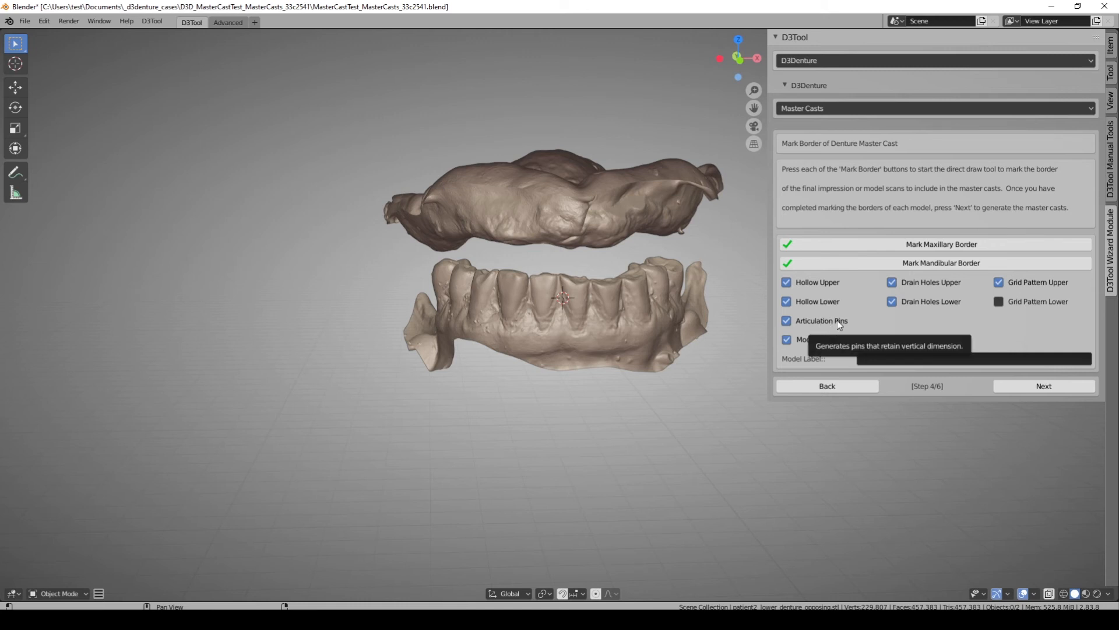
{"action": "left_click", "coordinate": [788, 321]}
{"action": "left_click", "coordinate": [789, 321]}
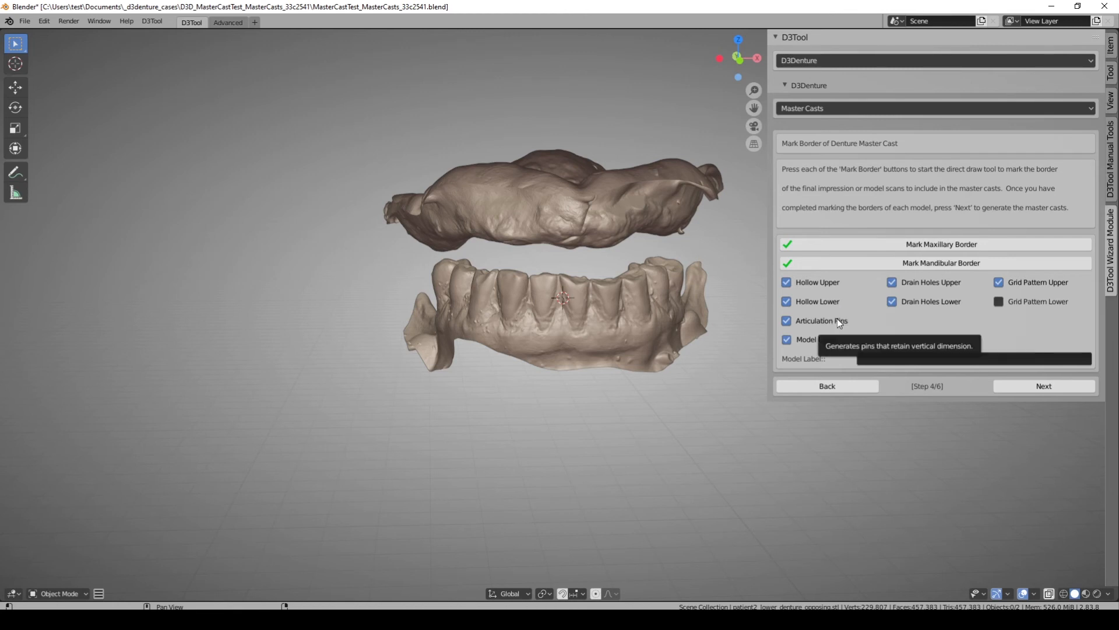
- Set the model label to MasterCastTest and generate the master casts
{"action": "left_click", "coordinate": [909, 357]}
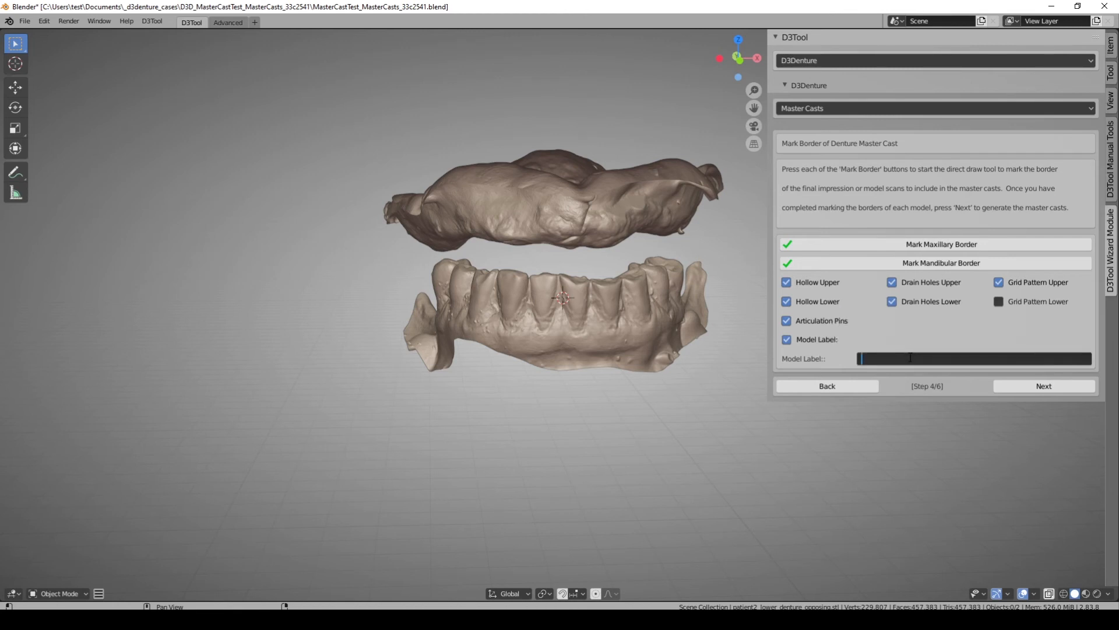
{"action": "type", "text": "MasterCastTest"}
{"action": "key", "text": "Return"}
{"action": "left_click", "coordinate": [1048, 388]}
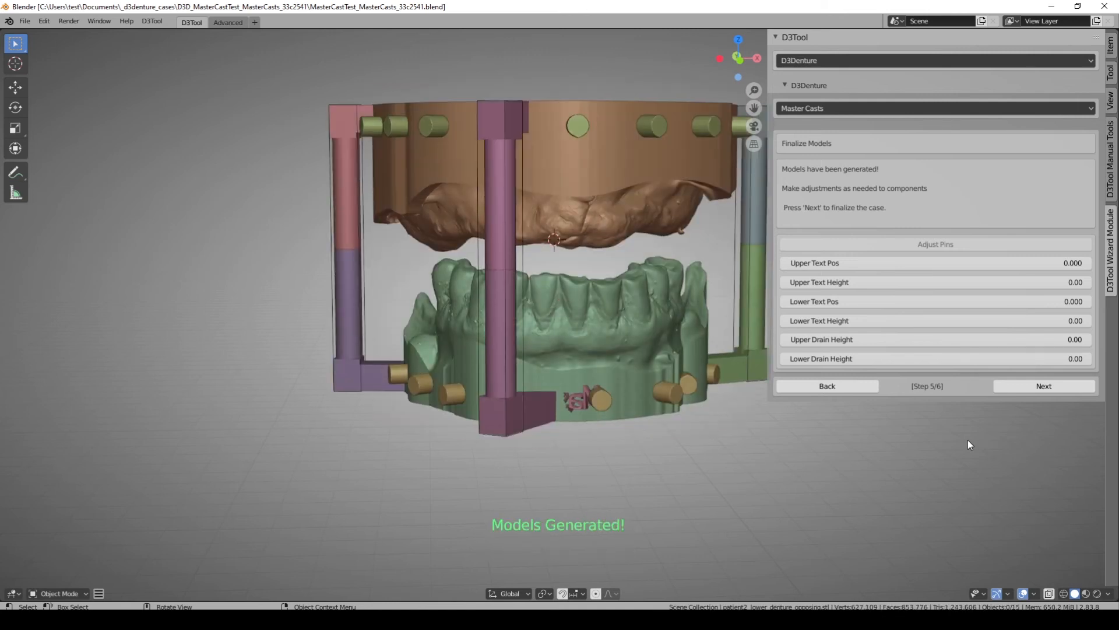
- Examine the label text, drain holes and articulation pins around the generated upper and lower casts
{"action": "mouse_move", "coordinate": [869, 459]}
{"action": "middle_mouse_down"}
{"action": "mouse_move", "coordinate": [667, 469]}
{"action": "mouse_move", "coordinate": [923, 461]}
{"action": "mouse_move", "coordinate": [998, 471]}
{"action": "mouse_move", "coordinate": [897, 462]}
{"action": "mouse_move", "coordinate": [944, 488]}
{"action": "mouse_move", "coordinate": [922, 502]}
{"action": "mouse_move", "coordinate": [1008, 474]}
{"action": "mouse_move", "coordinate": [857, 458]}
{"action": "middle_mouse_up"}
{"action": "middle_click_drag", "start_coordinate": [817, 489], "coordinate": [725, 463]}
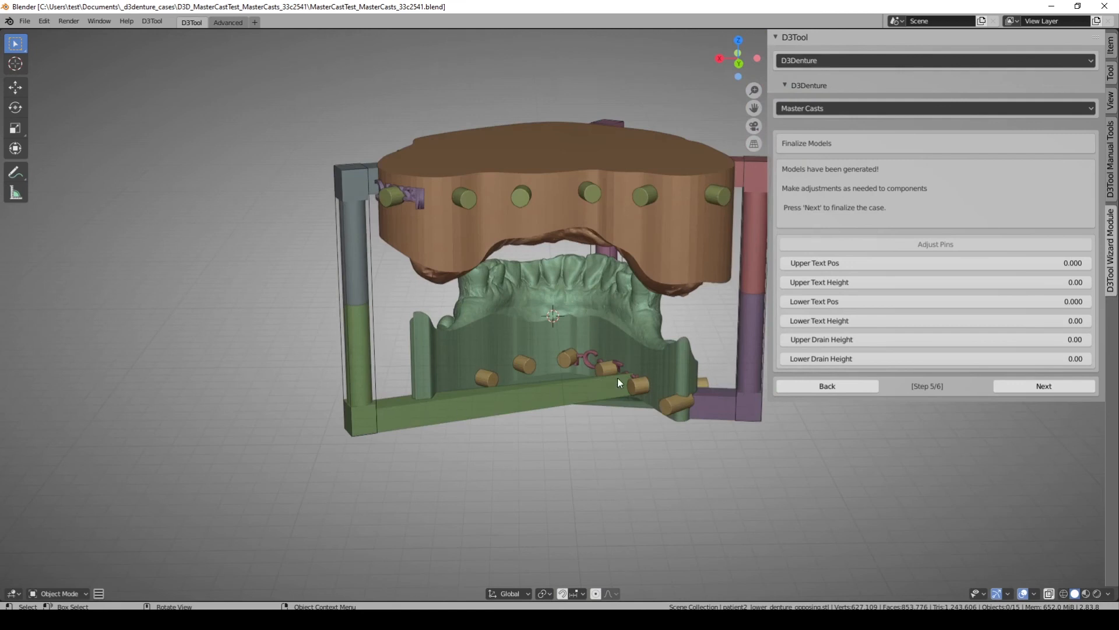
{"action": "scroll", "coordinate": [493, 416], "scroll_direction": "up", "scroll_amount": 2}
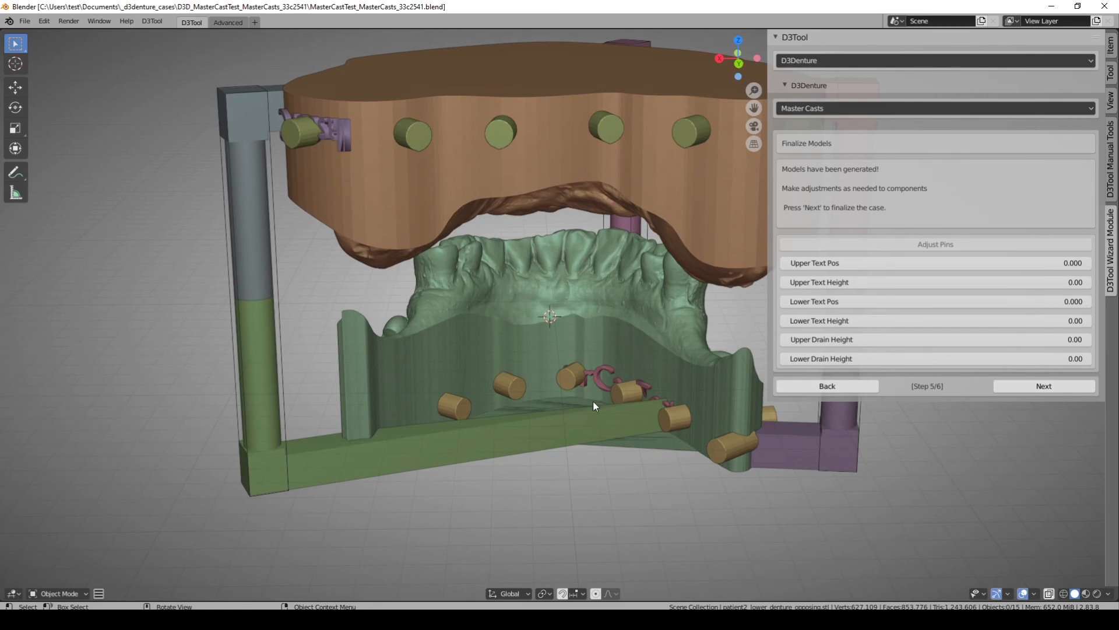
{"action": "middle_click_drag", "start_coordinate": [602, 396], "coordinate": [707, 403]}
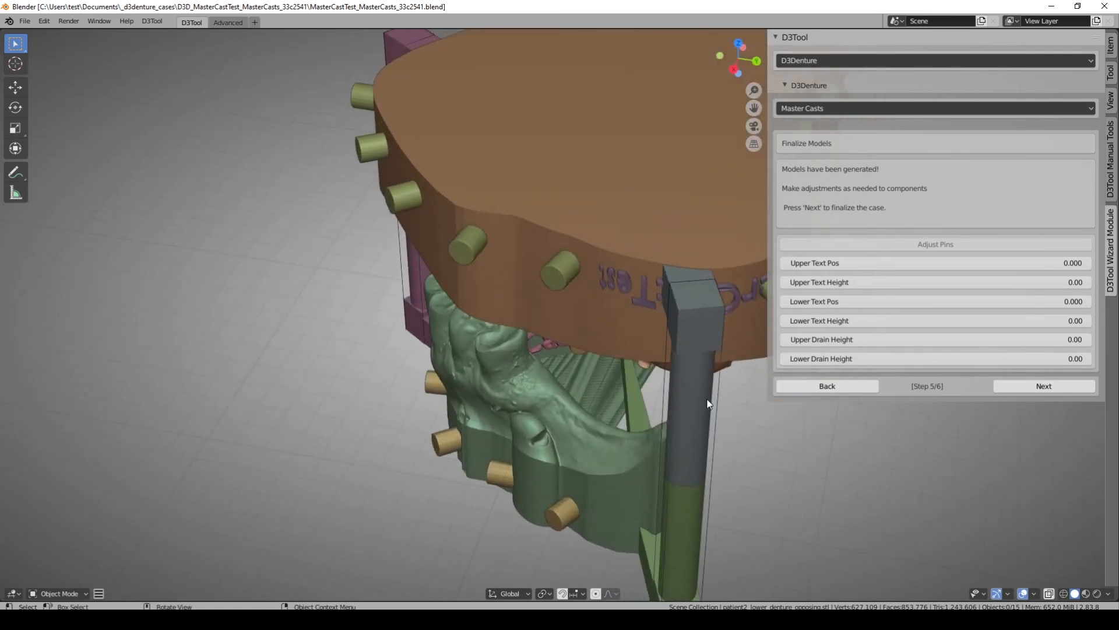
- Move the front articulation pin, Left Pin, a short distance along the negative Y direction, clear of its original spot beside the upper label
{"action": "scroll", "coordinate": [695, 415], "scroll_direction": "down", "scroll_amount": 4}
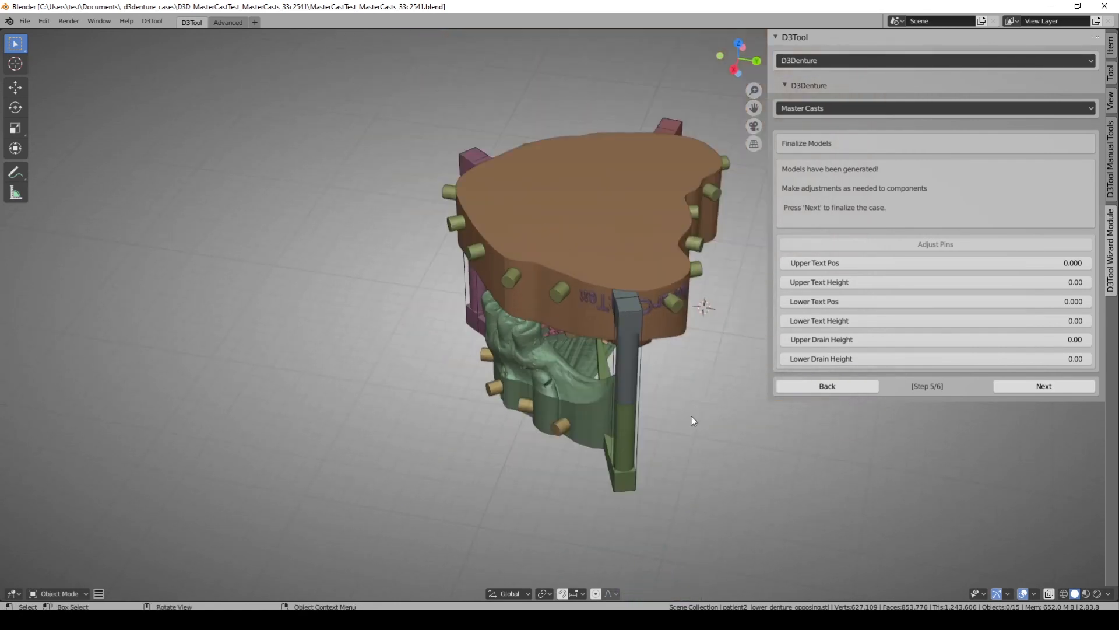
{"action": "scroll", "coordinate": [694, 415], "scroll_direction": "up", "scroll_amount": 2}
{"action": "left_click", "coordinate": [645, 391]}
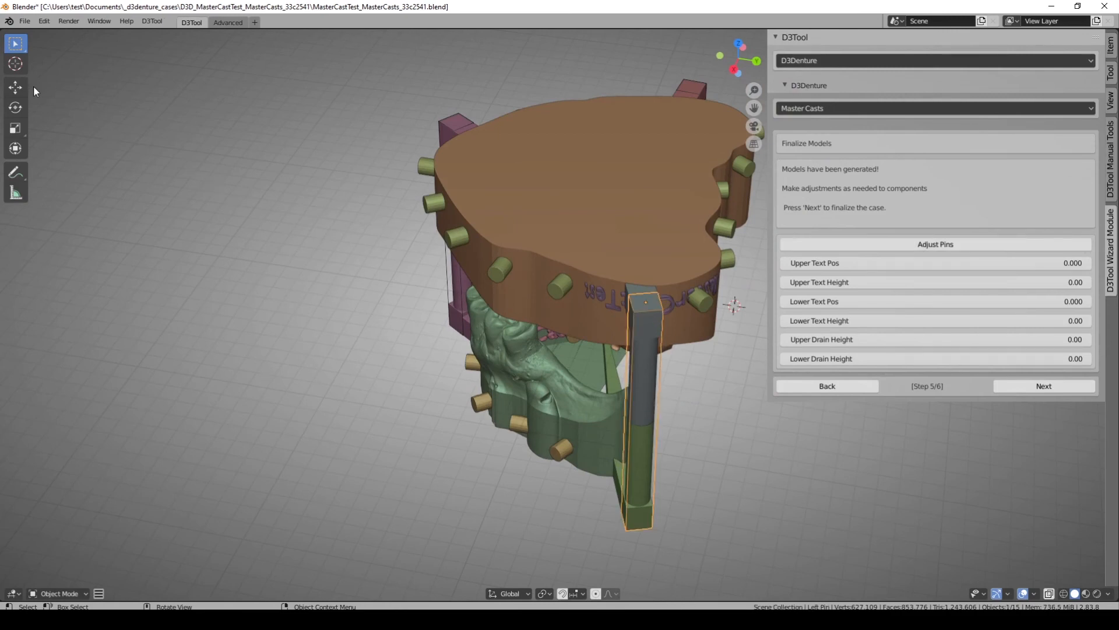
{"action": "left_click", "coordinate": [16, 107]}
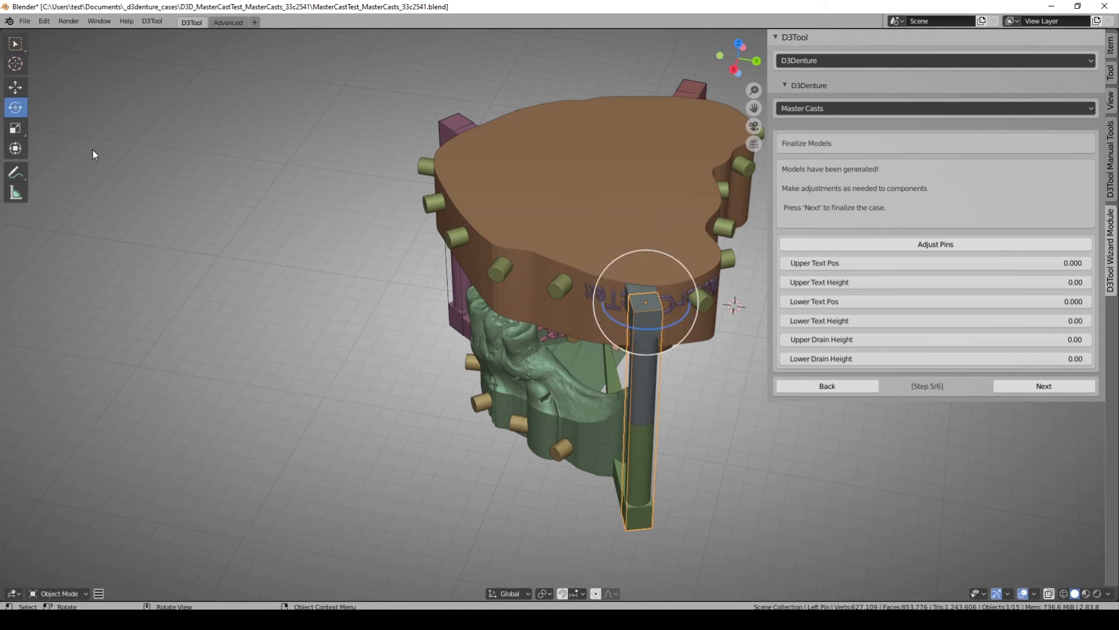
{"action": "left_click", "coordinate": [15, 87]}
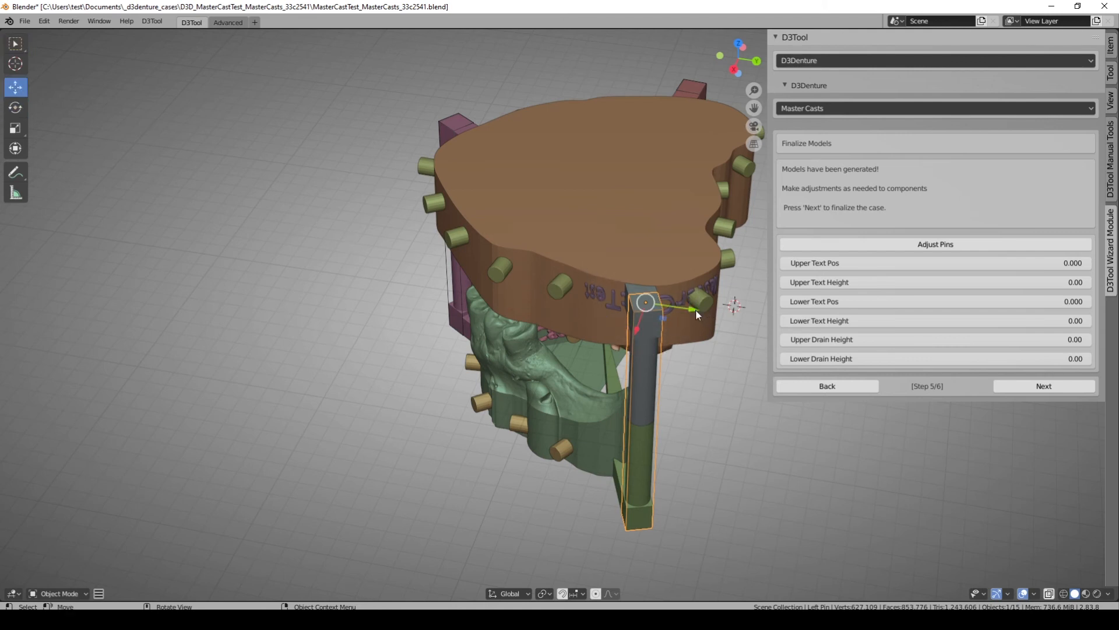
{"action": "left_click_drag", "start_coordinate": [696, 315], "coordinate": [662, 309]}
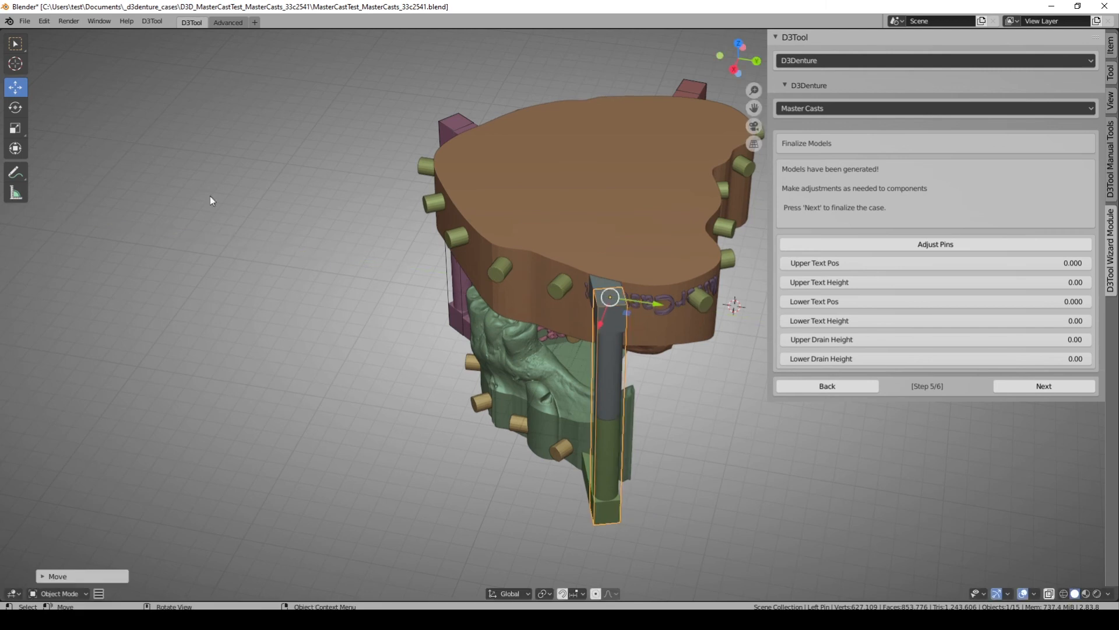
- Rotate the moved front pin slightly in a near-top view to angle its arms toward the casts
{"action": "left_click", "coordinate": [16, 108]}
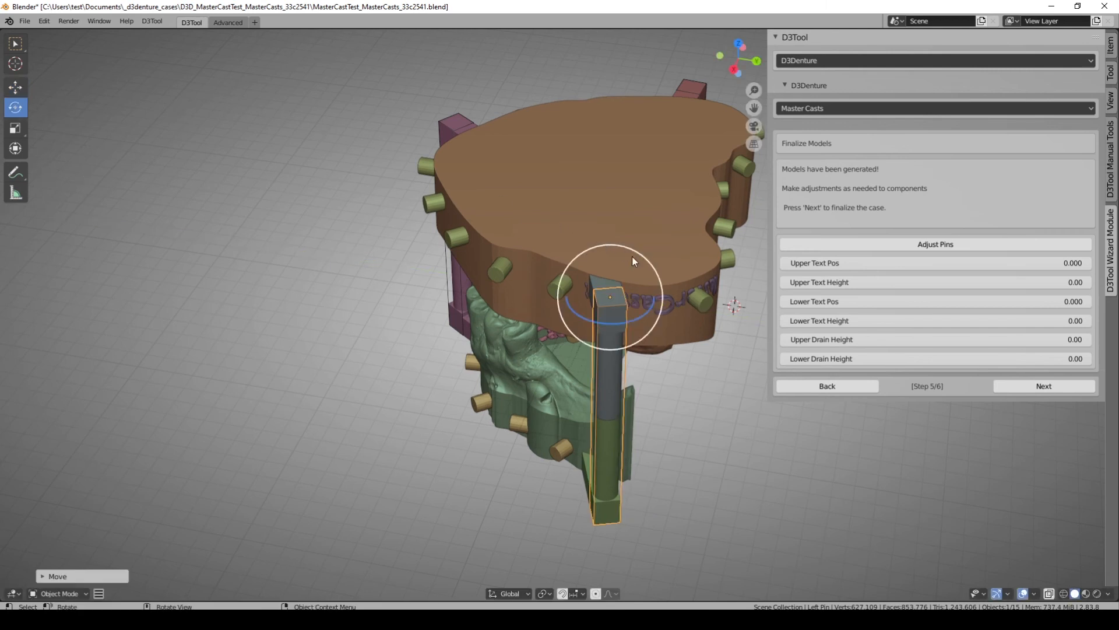
{"action": "middle_click_drag", "start_coordinate": [715, 246], "coordinate": [698, 306]}
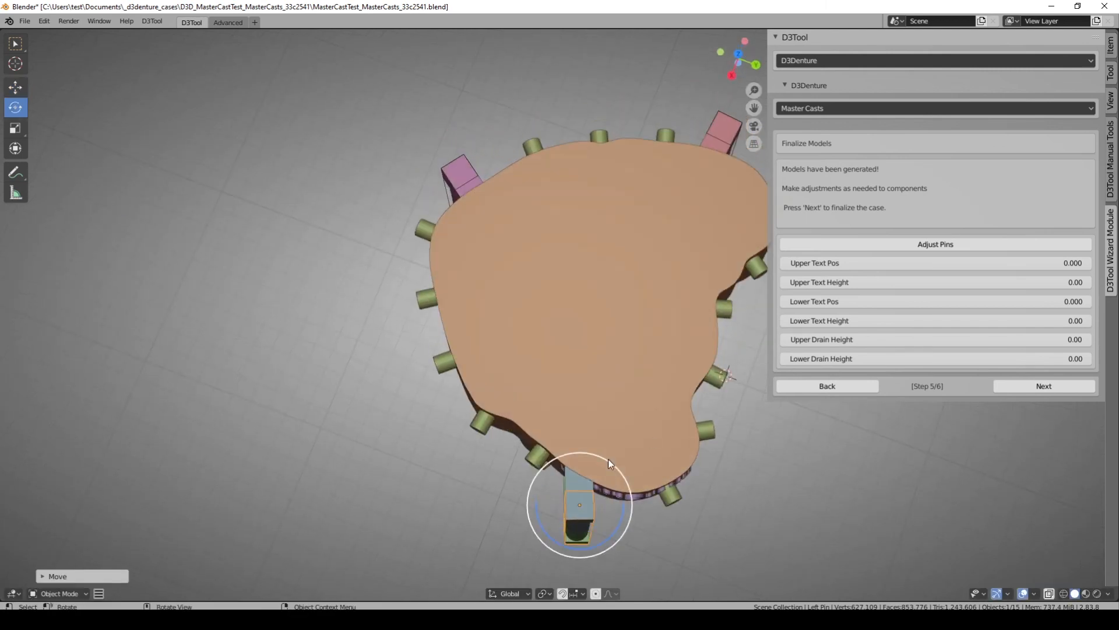
{"action": "left_click_drag", "start_coordinate": [608, 462], "coordinate": [626, 478]}
{"action": "middle_click_drag", "start_coordinate": [626, 478], "coordinate": [729, 373]}
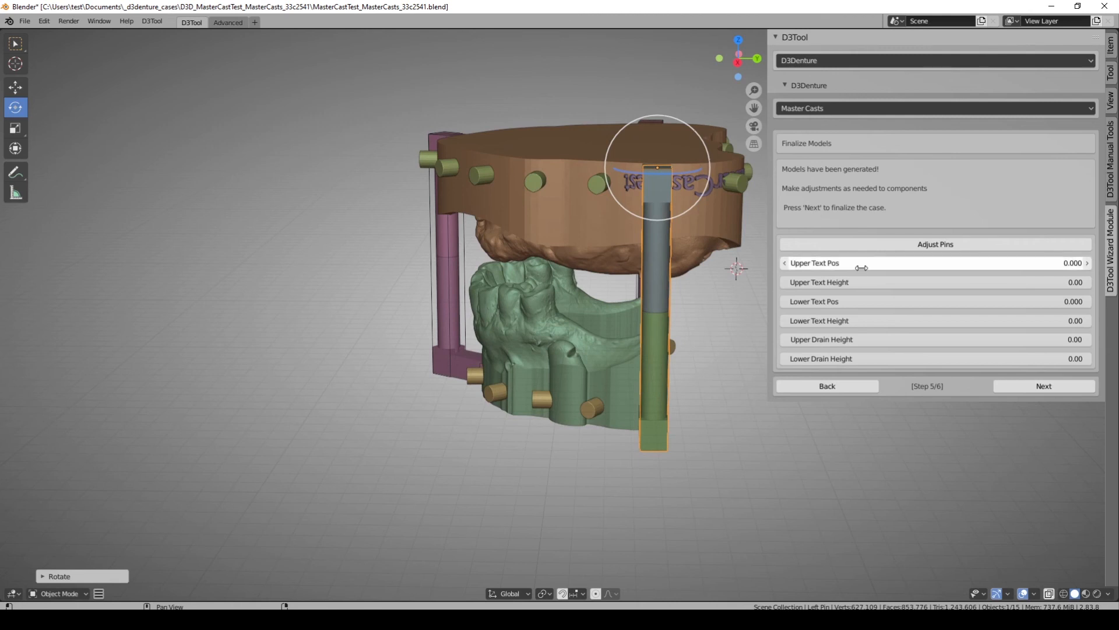
{"action": "left_click", "coordinate": [24, 46]}
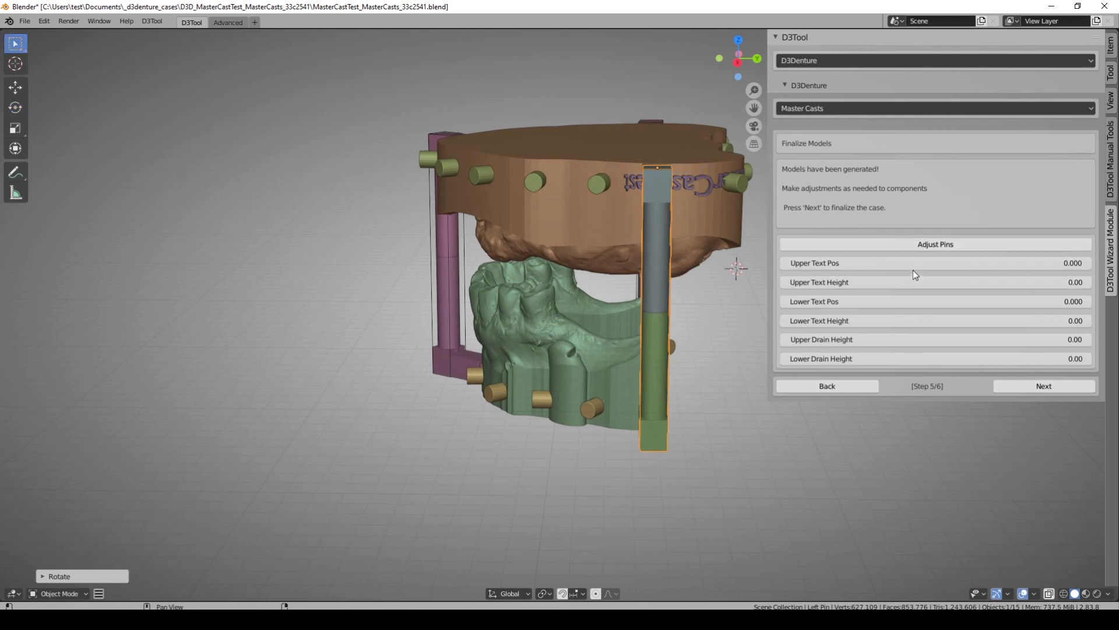
- Reposition the cast labels with an upper text position of 16.200, a lower text position of -6.600 and a lower text height of 3.60
{"action": "left_click_drag", "start_coordinate": [914, 264], "coordinate": [938, 264]}
{"action": "middle_click_drag", "start_coordinate": [639, 330], "coordinate": [573, 306]}
{"action": "left_click_drag", "start_coordinate": [904, 301], "coordinate": [816, 301]}
{"action": "middle_click_drag", "start_coordinate": [708, 373], "coordinate": [589, 376]}
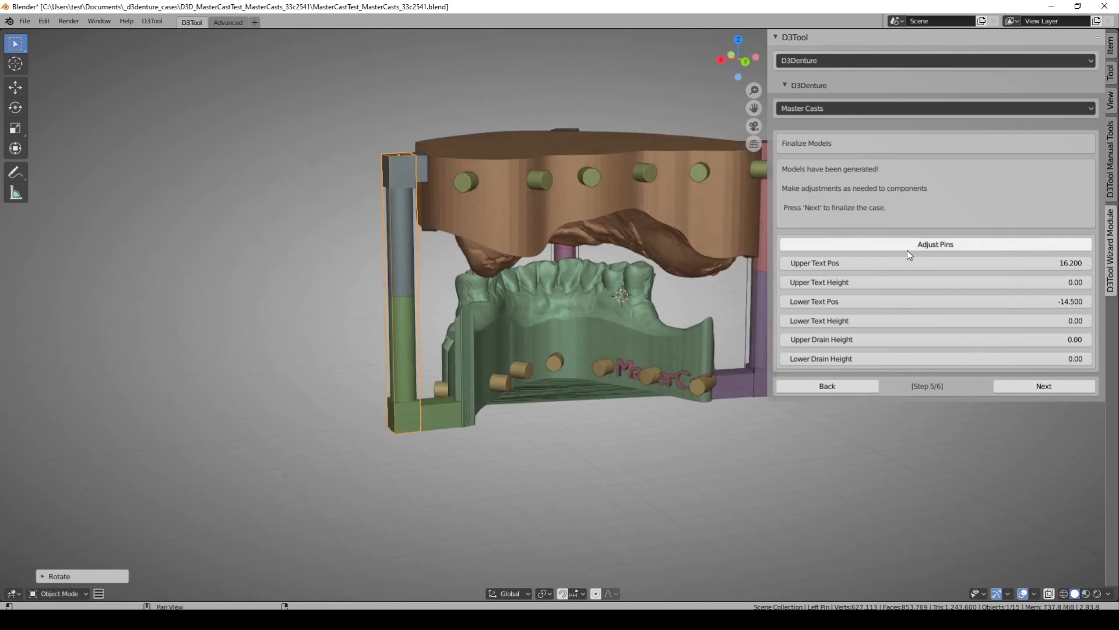
{"action": "left_click_drag", "start_coordinate": [911, 305], "coordinate": [956, 305]}
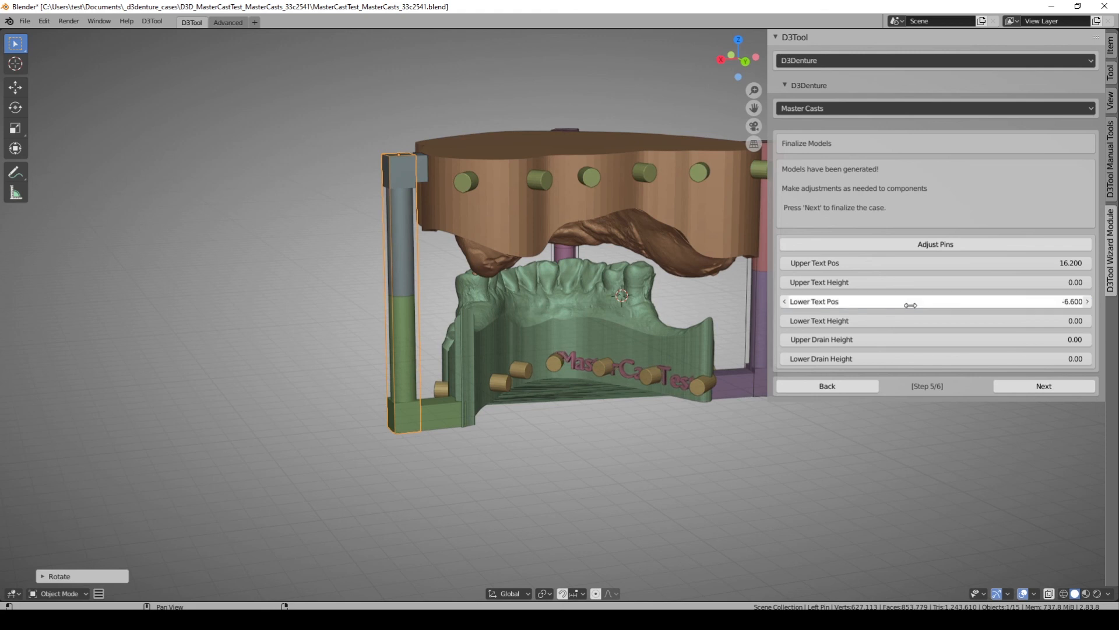
{"action": "mouse_move", "coordinate": [905, 322]}
{"action": "left_mouse_down"}
{"action": "mouse_move", "coordinate": [919, 322]}
{"action": "mouse_move", "coordinate": [903, 324]}
{"action": "left_mouse_up"}
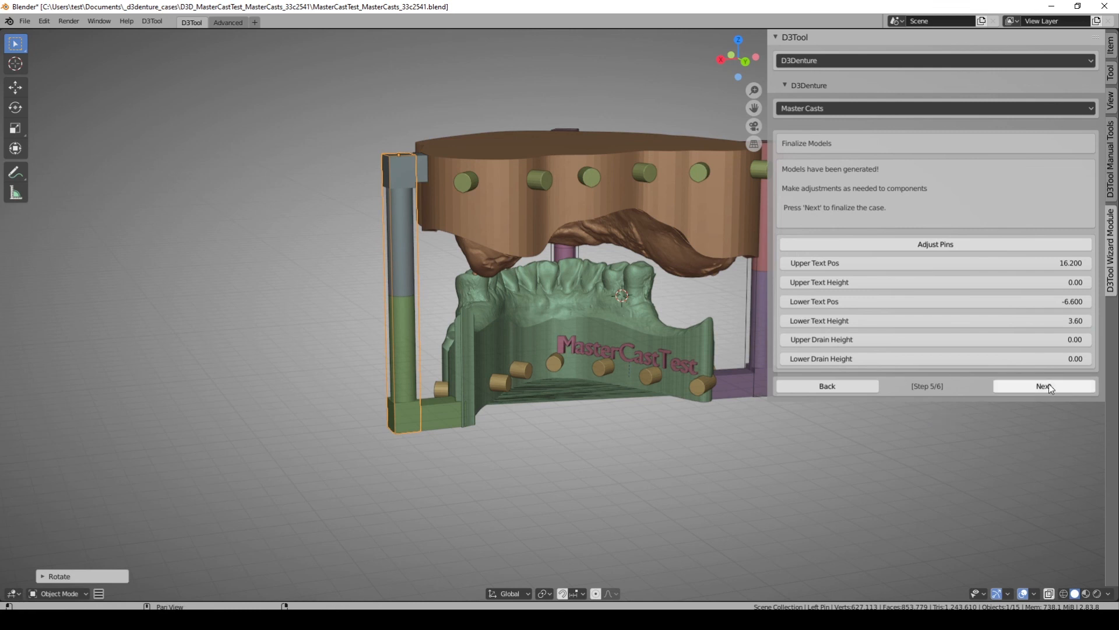
- Finalize the master casts and save the finished models to file, checking the grid base, label and pins
{"action": "mouse_move", "coordinate": [628, 379]}
{"action": "middle_mouse_down"}
{"action": "mouse_move", "coordinate": [781, 418]}
{"action": "mouse_move", "coordinate": [749, 392]}
{"action": "mouse_move", "coordinate": [678, 376]}
{"action": "mouse_move", "coordinate": [614, 380]}
{"action": "middle_mouse_up"}
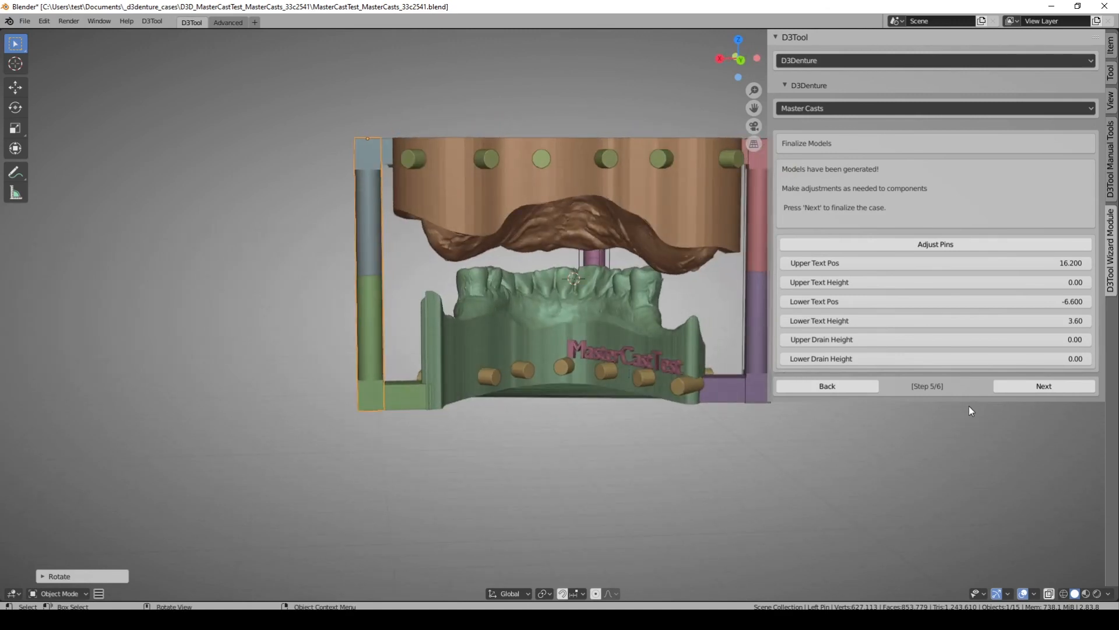
{"action": "left_click", "coordinate": [1044, 387]}
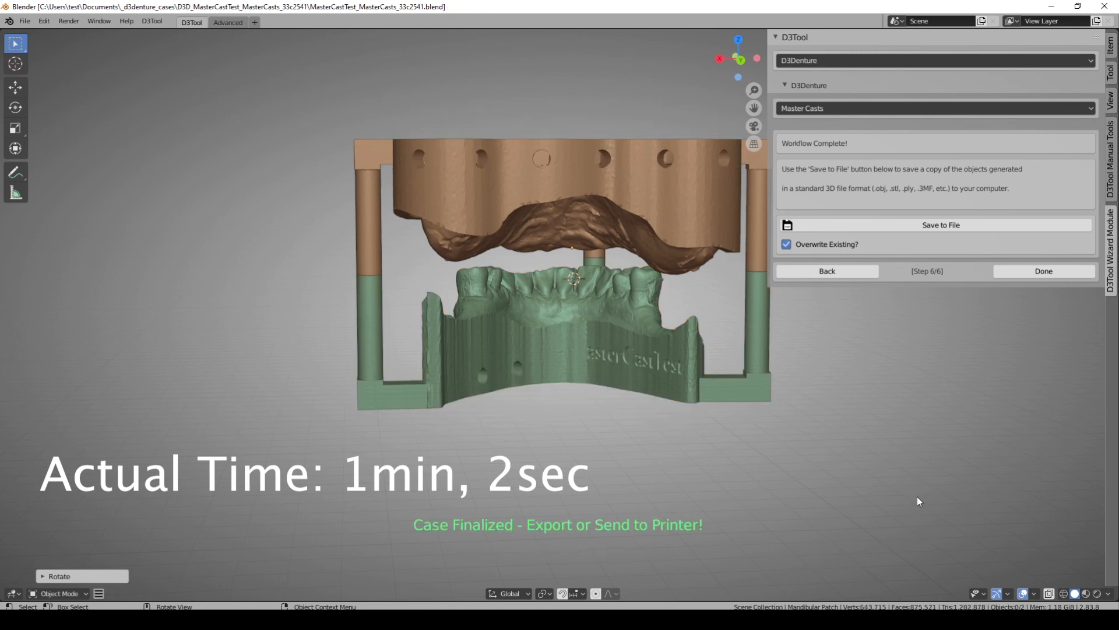
{"action": "middle_click_drag", "start_coordinate": [887, 352], "coordinate": [624, 462]}
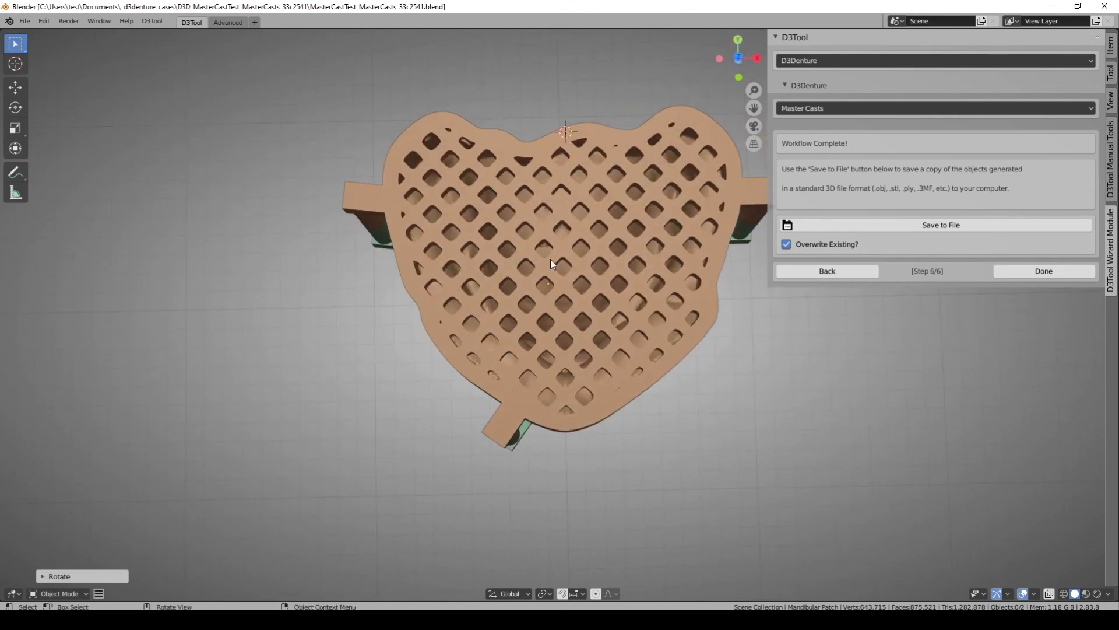
{"action": "middle_click_drag", "start_coordinate": [641, 306], "coordinate": [597, 278]}
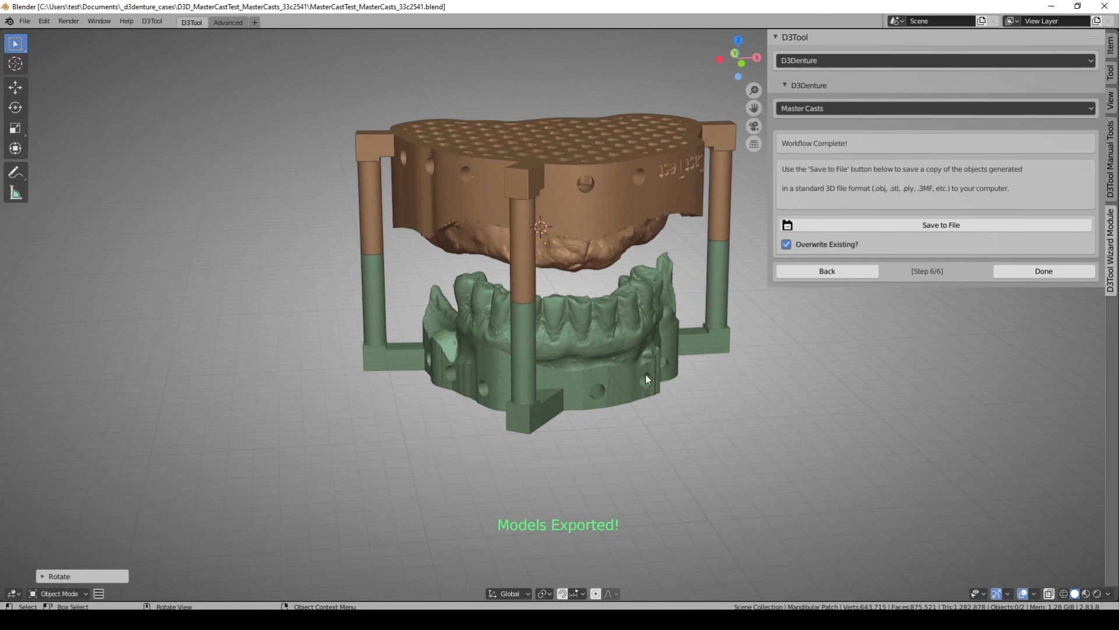
{"action": "mouse_move", "coordinate": [827, 394]}
{"action": "middle_mouse_down"}
{"action": "mouse_move", "coordinate": [704, 386]}
{"action": "mouse_move", "coordinate": [630, 309]}
{"action": "mouse_move", "coordinate": [821, 379]}
{"action": "mouse_move", "coordinate": [830, 408]}
{"action": "middle_mouse_up"}
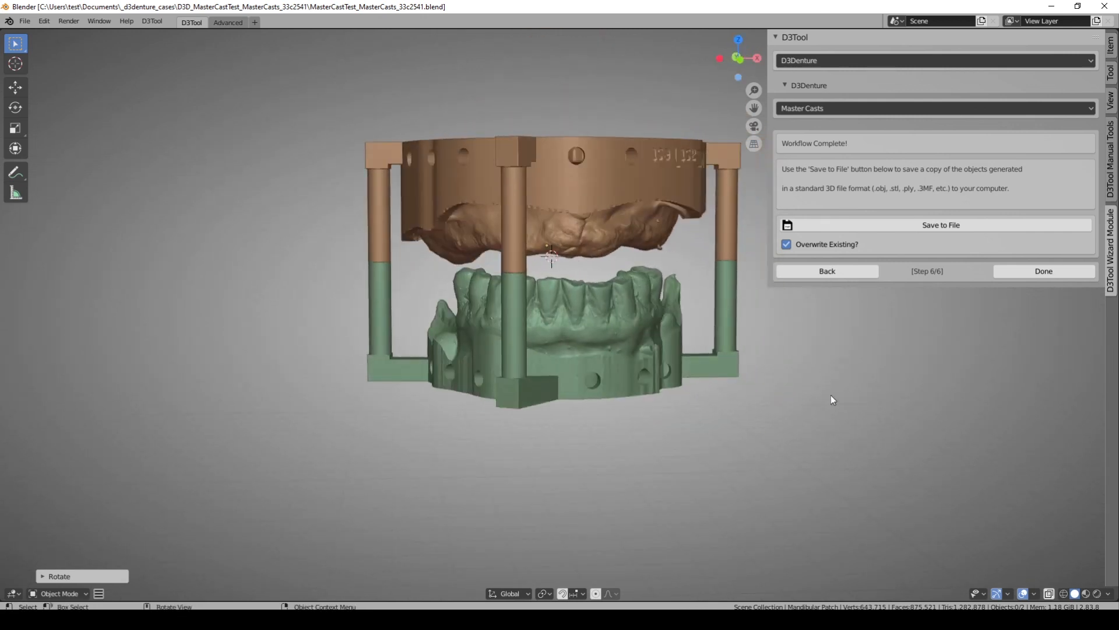